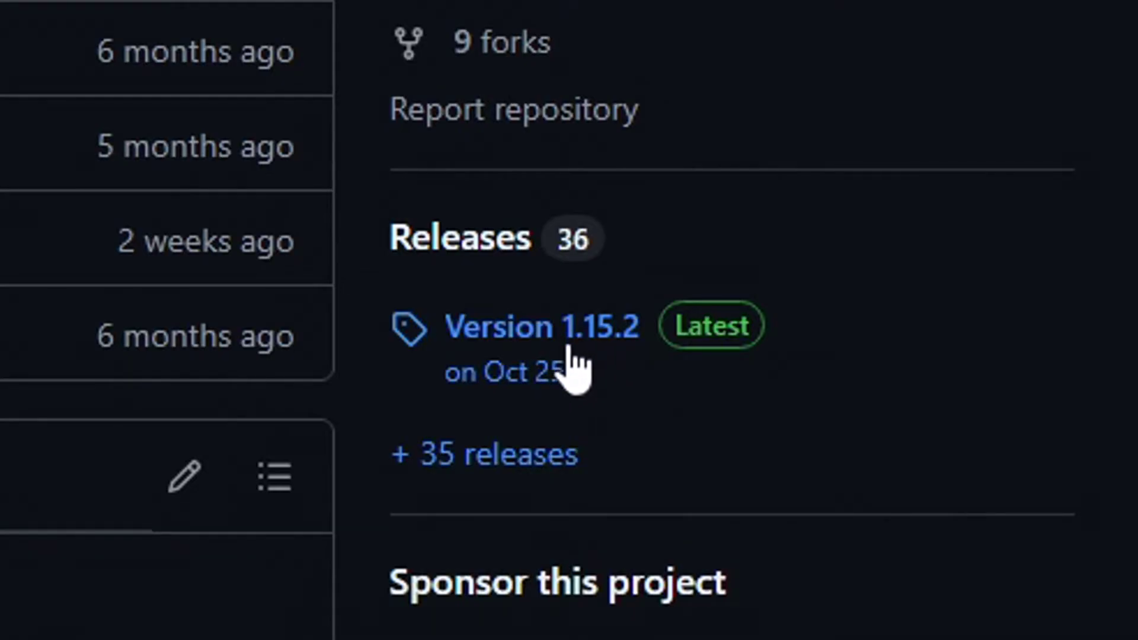
Open the GitHub Version 1.15.2 release to get the xenia_manager ZIP asset
{"action": "left_click", "coordinate": [583, 380]}
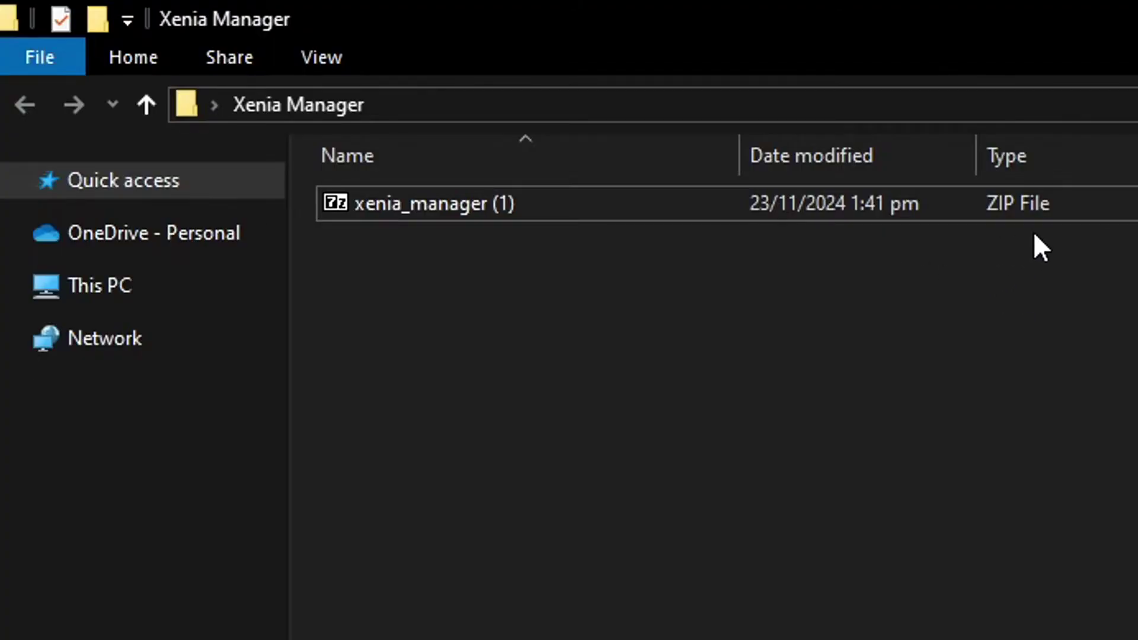
Extract the xenia_manager ZIP into the Xenia Manager folder with 7-Zip Extract Here
{"action": "left_click", "coordinate": [1023, 218]}
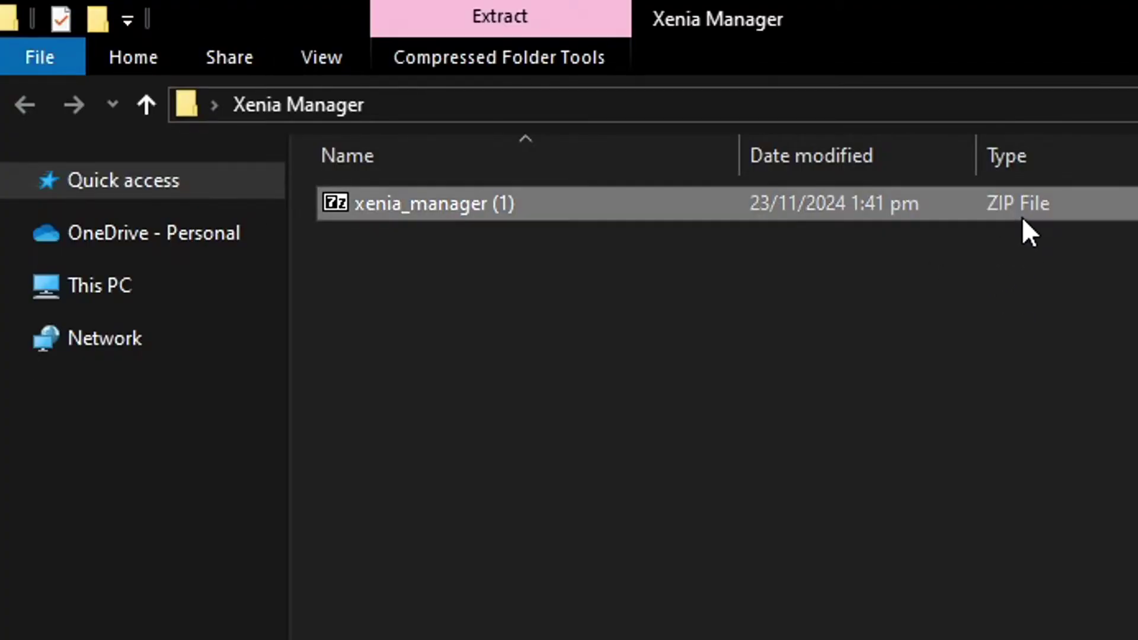
{"action": "left_click", "coordinate": [951, 248]}
{"action": "left_click", "coordinate": [510, 219]}
{"action": "left_click", "coordinate": [536, 272]}
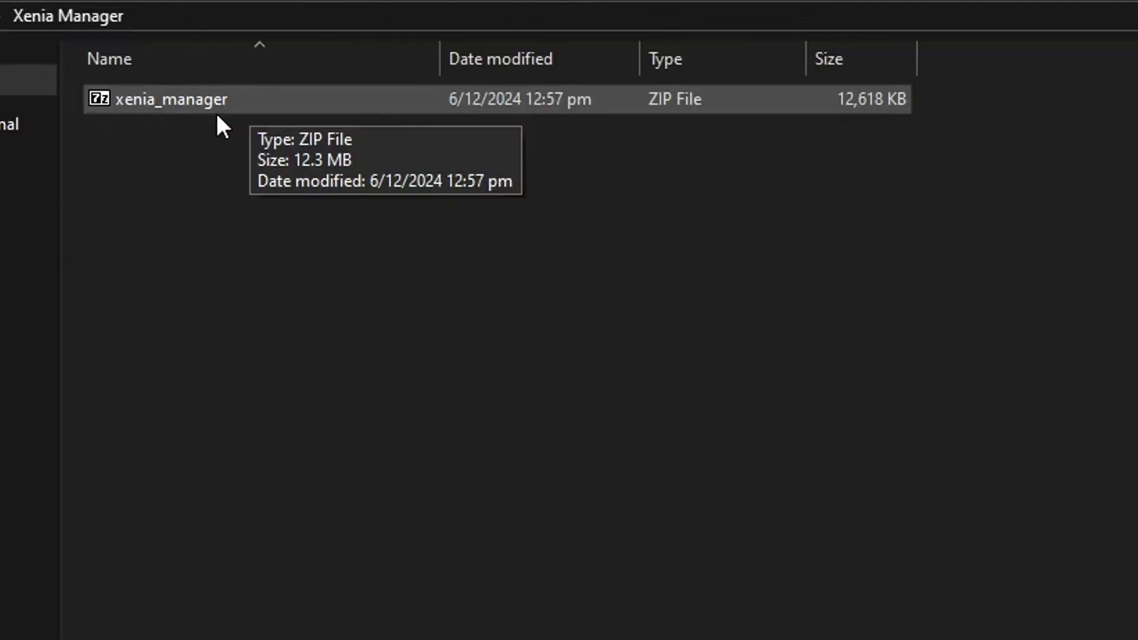
{"action": "right_click", "coordinate": [224, 101]}
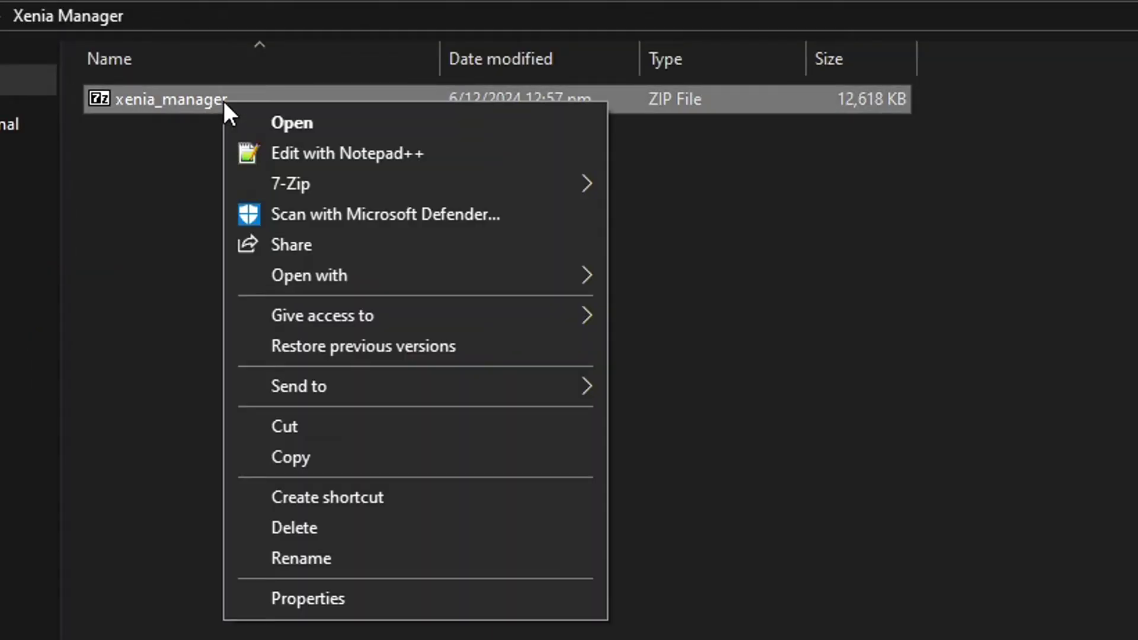
{"action": "mouse_move", "coordinate": [325, 183]}
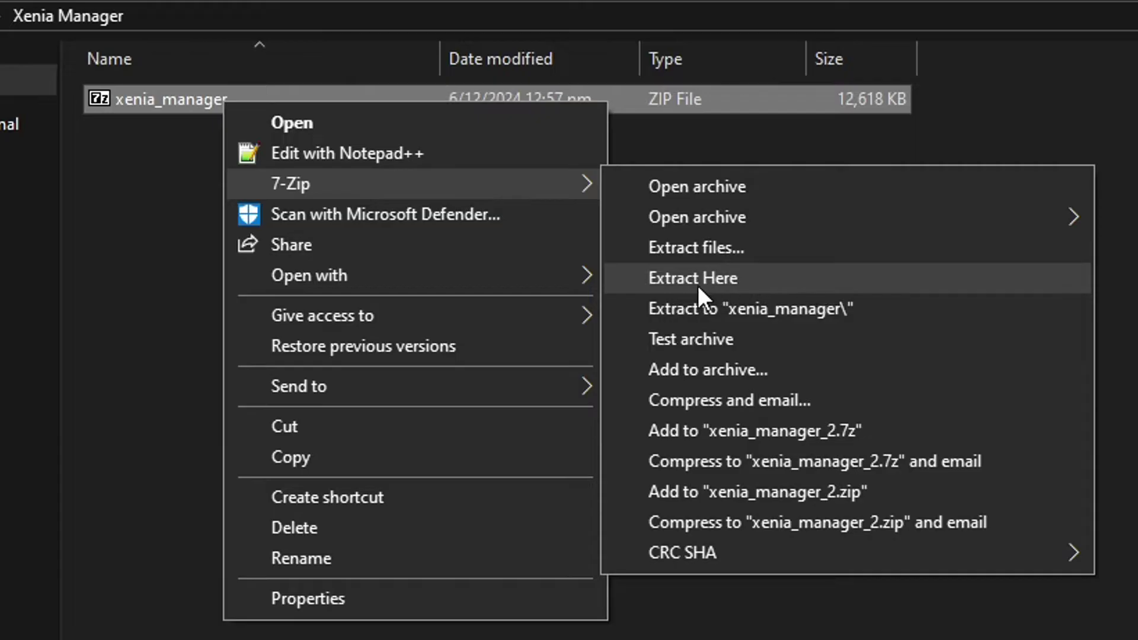
{"action": "left_click", "coordinate": [763, 286]}
{"action": "left_click", "coordinate": [468, 248]}
{"action": "left_click", "coordinate": [506, 233]}
Delete the leftover xenia_manager (1) ZIP archive from the folder
{"action": "left_click", "coordinate": [464, 284]}
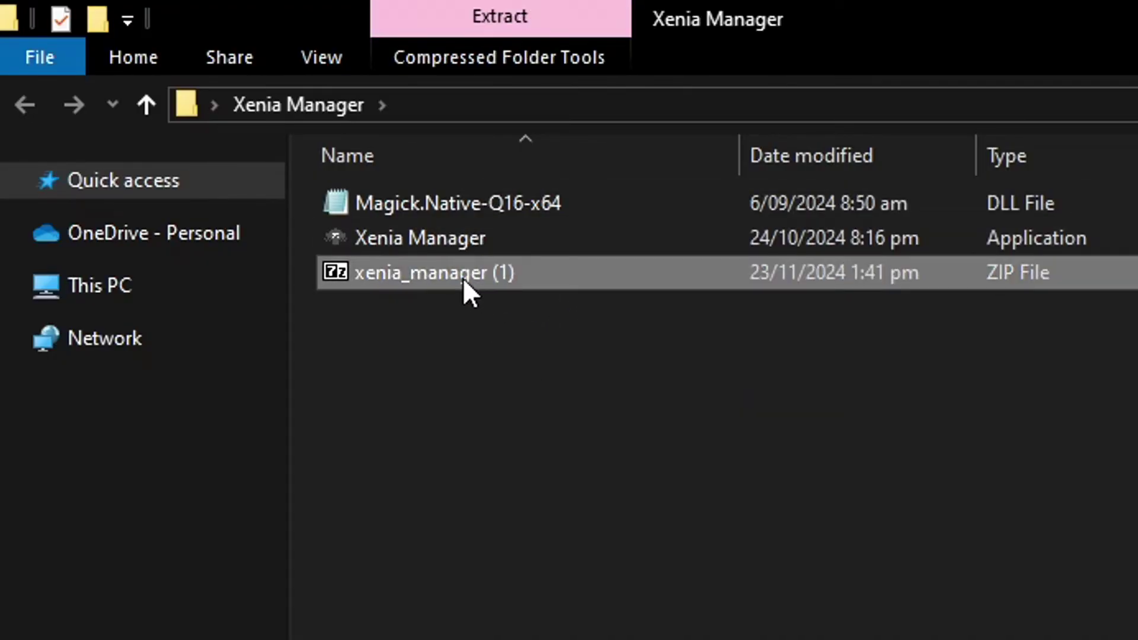
{"action": "key", "text": "Delete"}
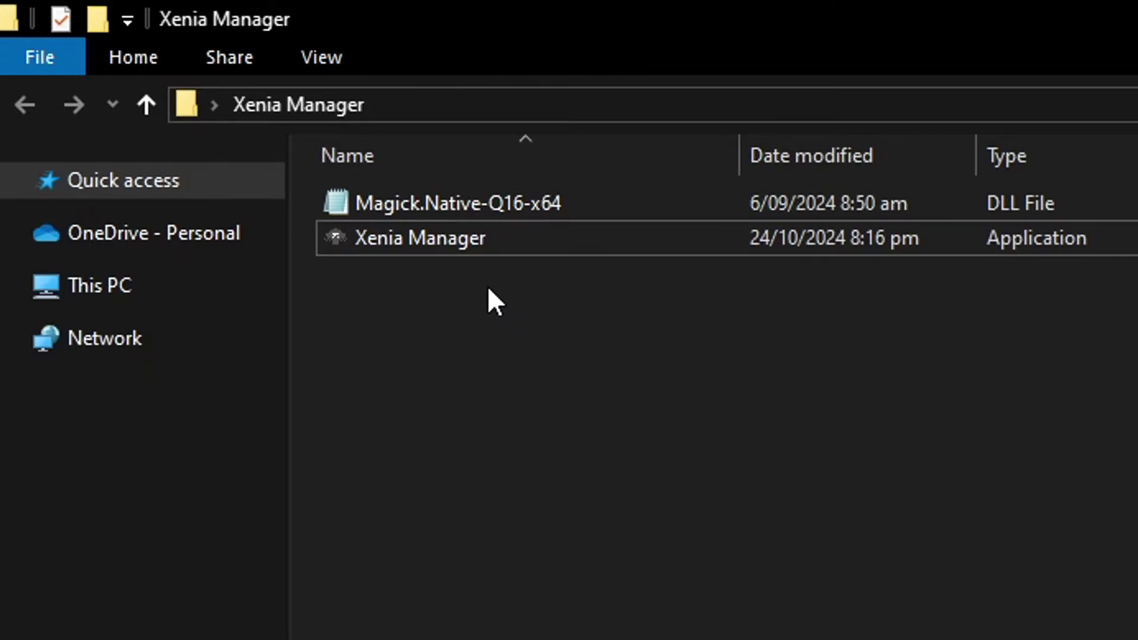
{"action": "left_click", "coordinate": [489, 248]}
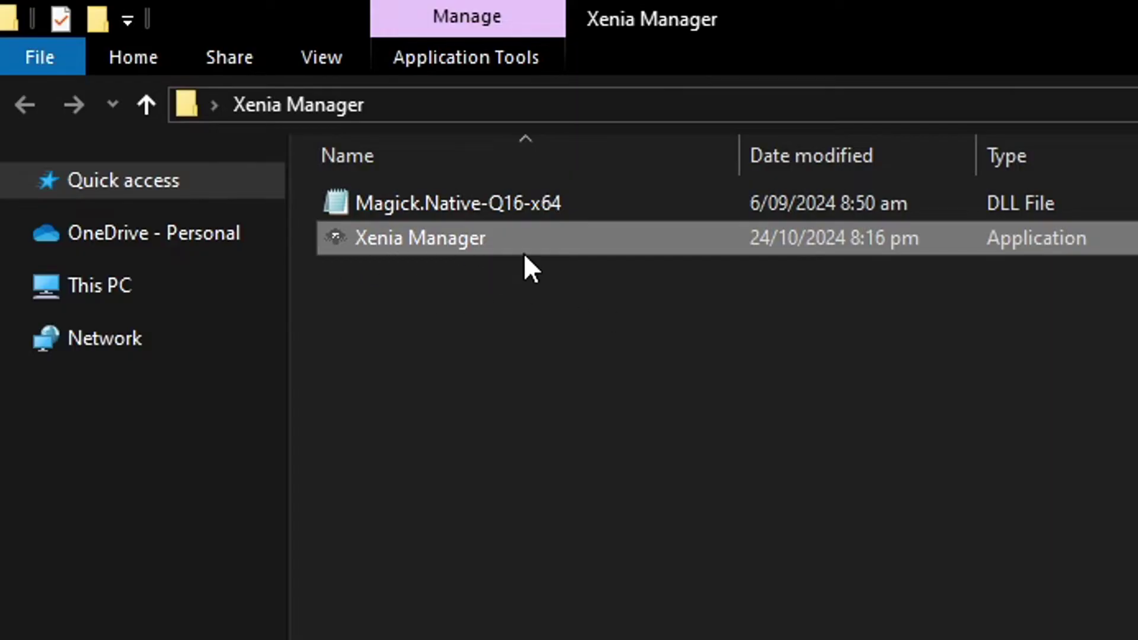
Launch Xenia Manager and install Xenia Canary from the welcome dialog
{"action": "double_click", "coordinate": [515, 237]}
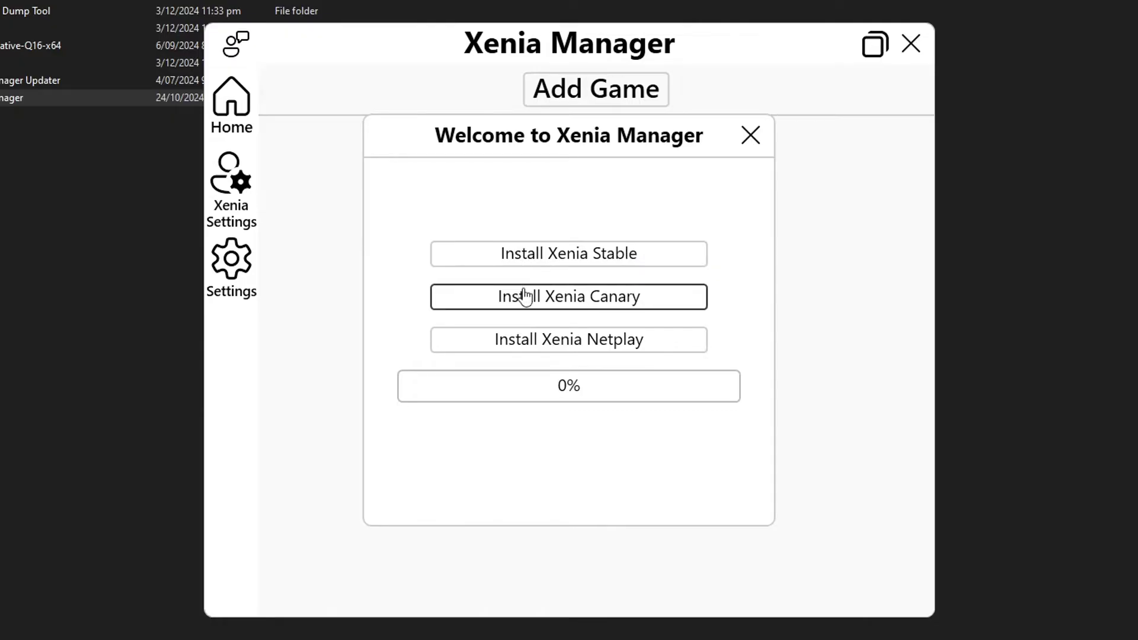
{"action": "left_click", "coordinate": [591, 288]}
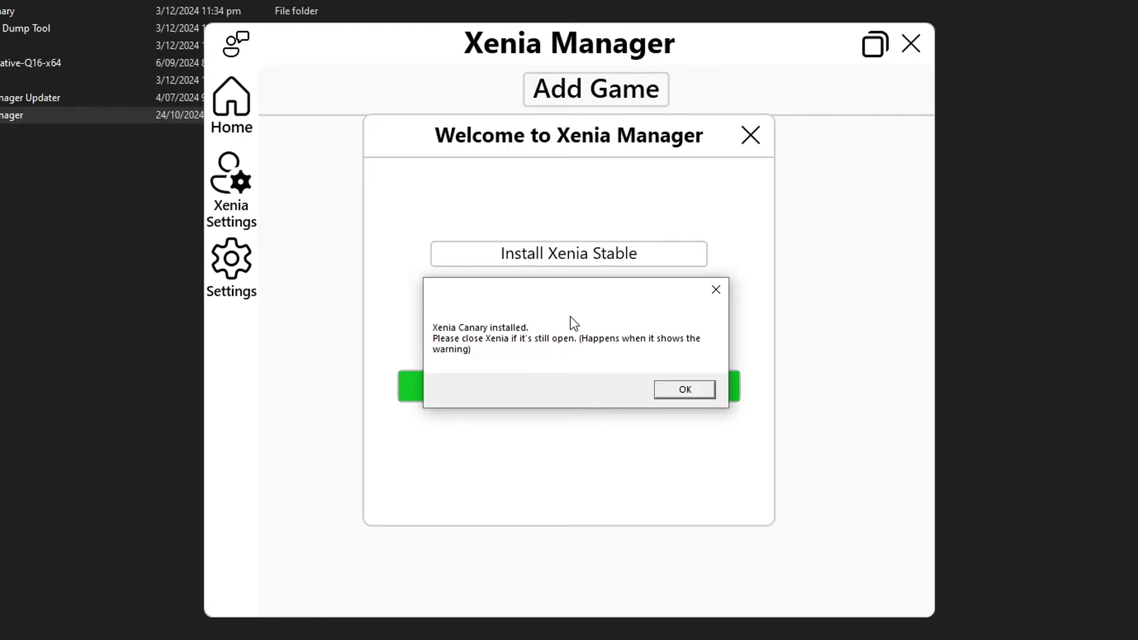
{"action": "left_click", "coordinate": [684, 390]}
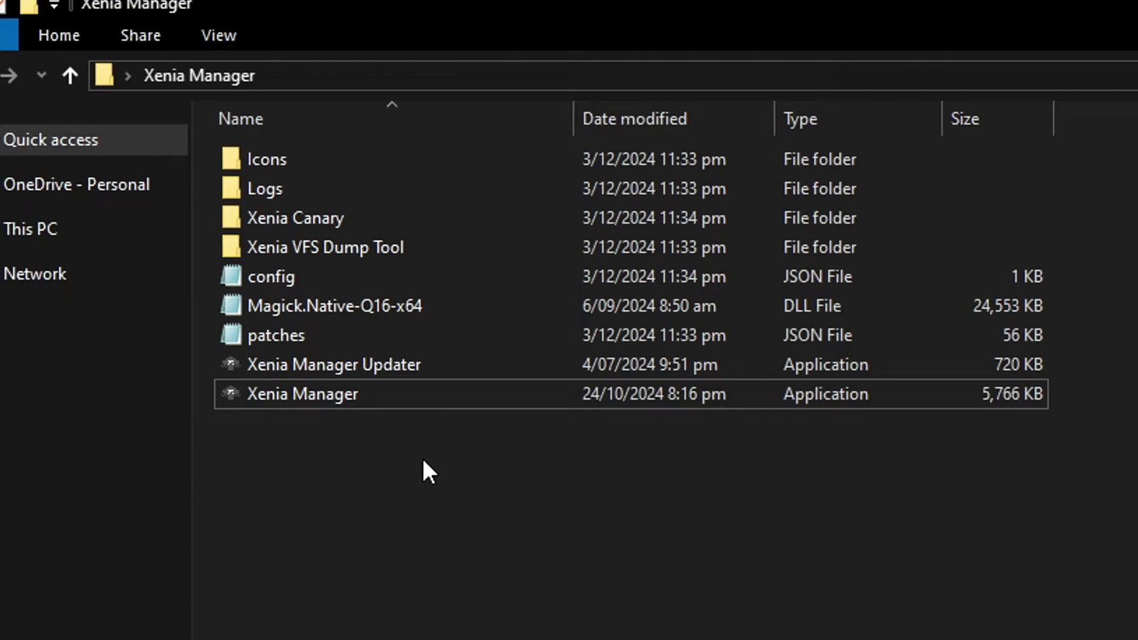
Paste the Ace Combat 6 - Fires of Liberation disc image into the Xenia Manager folder
{"action": "key", "text": "ctrl+v"}
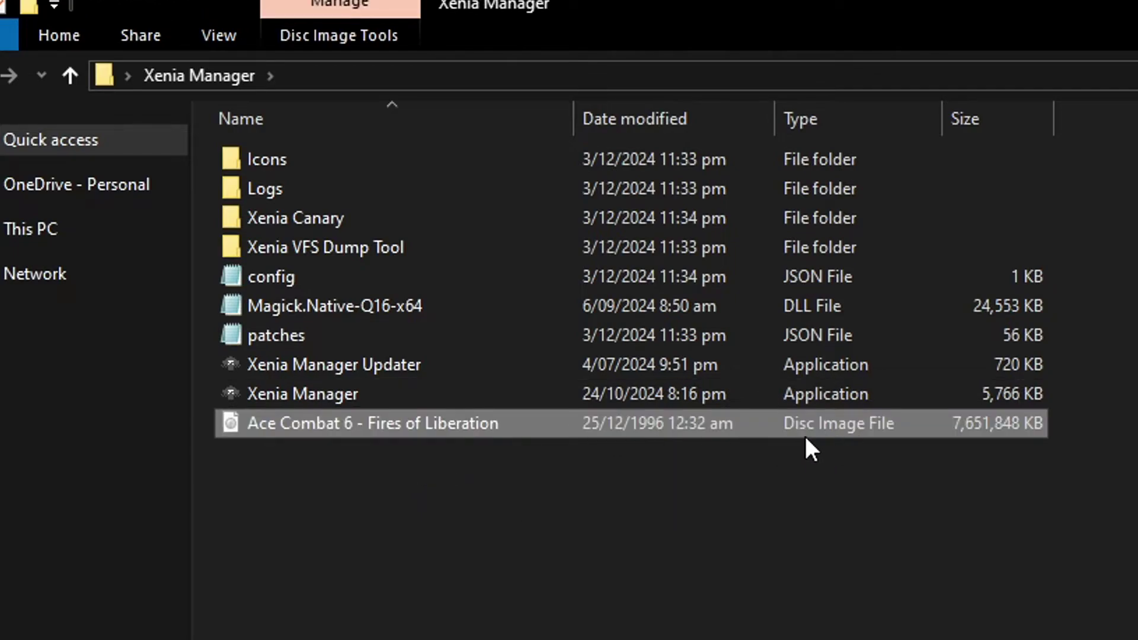
{"action": "left_click", "coordinate": [488, 489]}
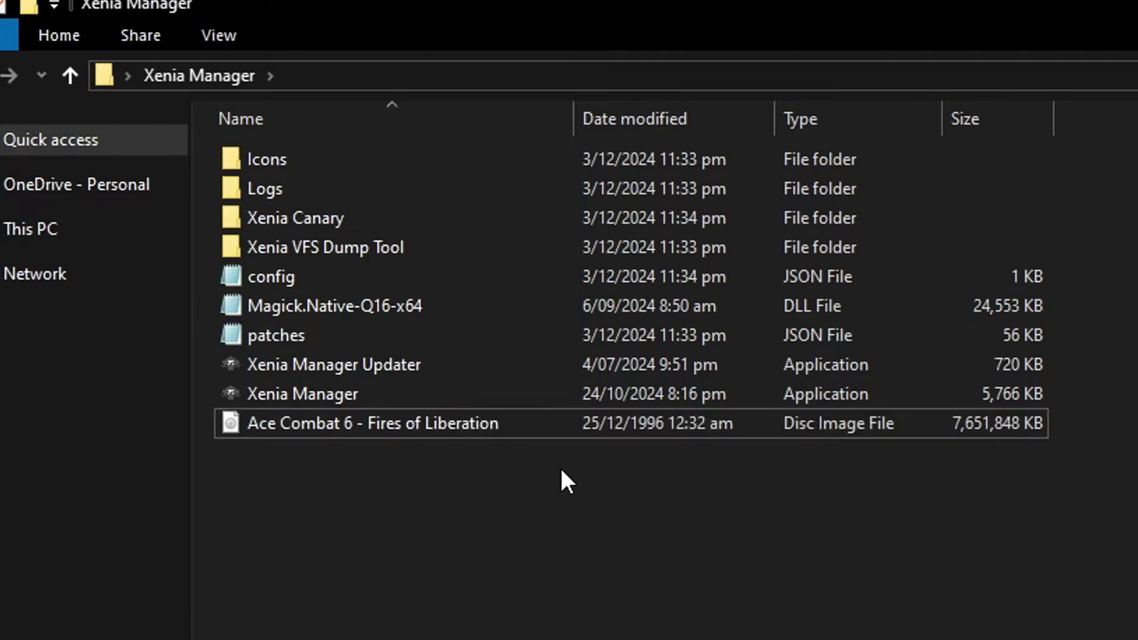
{"action": "left_click", "coordinate": [415, 428]}
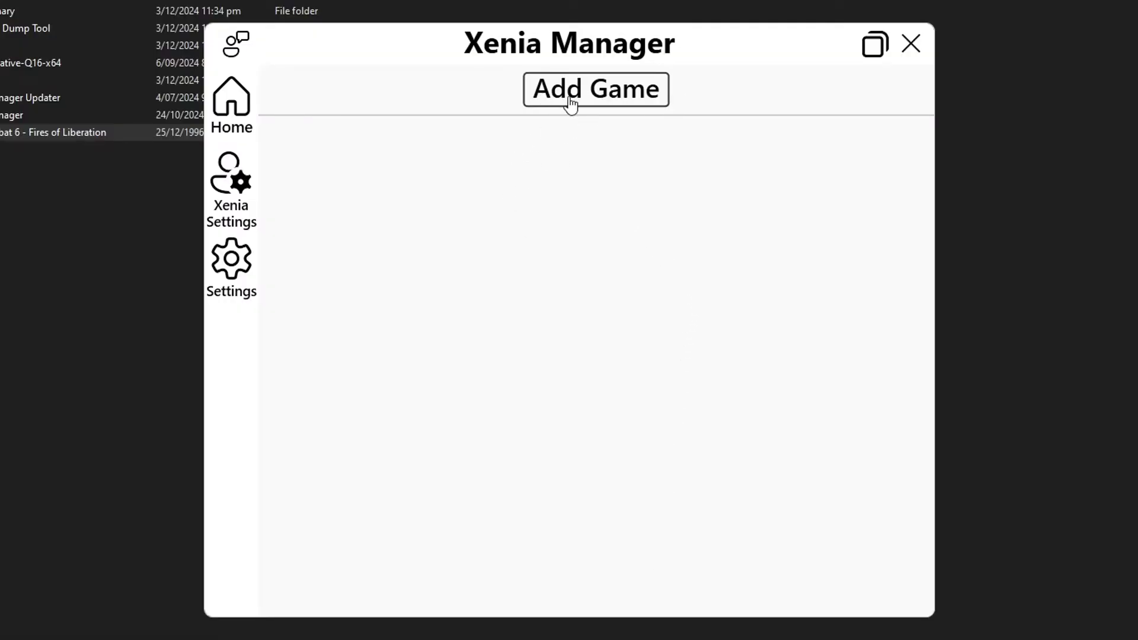
Add the Ace Combat 6 disc image to the library as ACE COMBAT 6 Fires of Liberation
{"action": "left_click", "coordinate": [610, 104]}
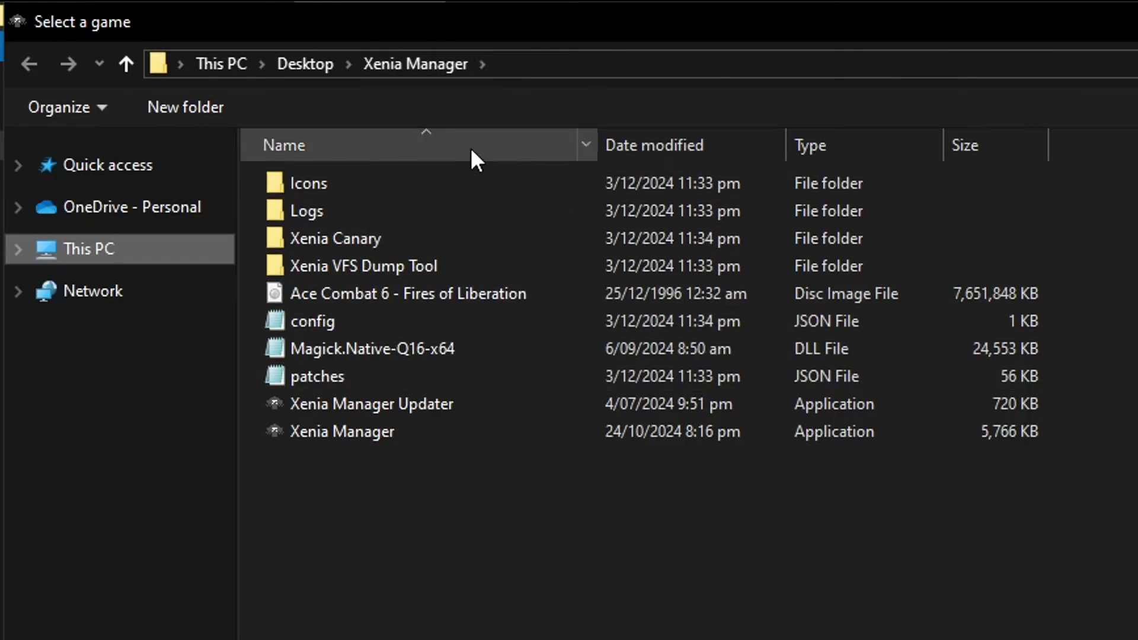
{"action": "left_click", "coordinate": [423, 293]}
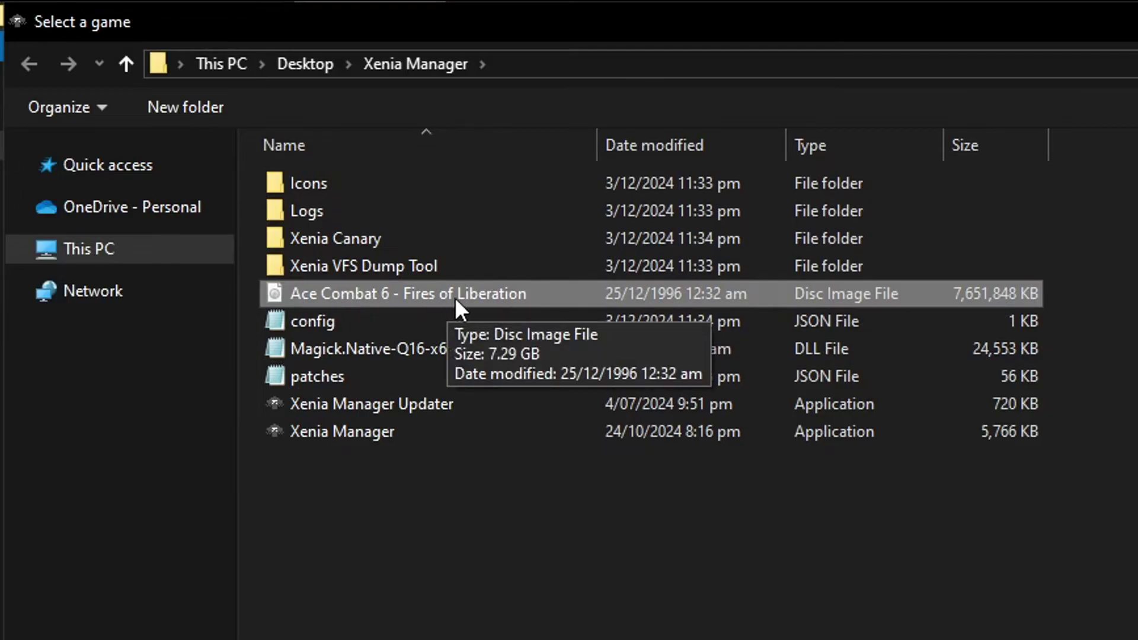
{"action": "double_click", "coordinate": [476, 293]}
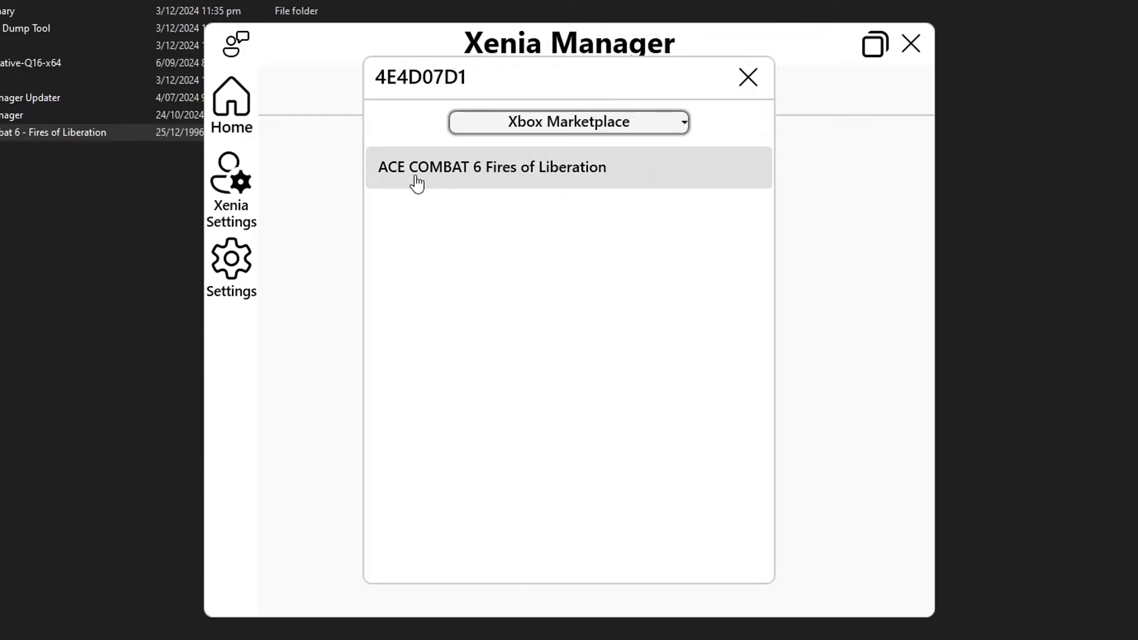
{"action": "left_click", "coordinate": [466, 173]}
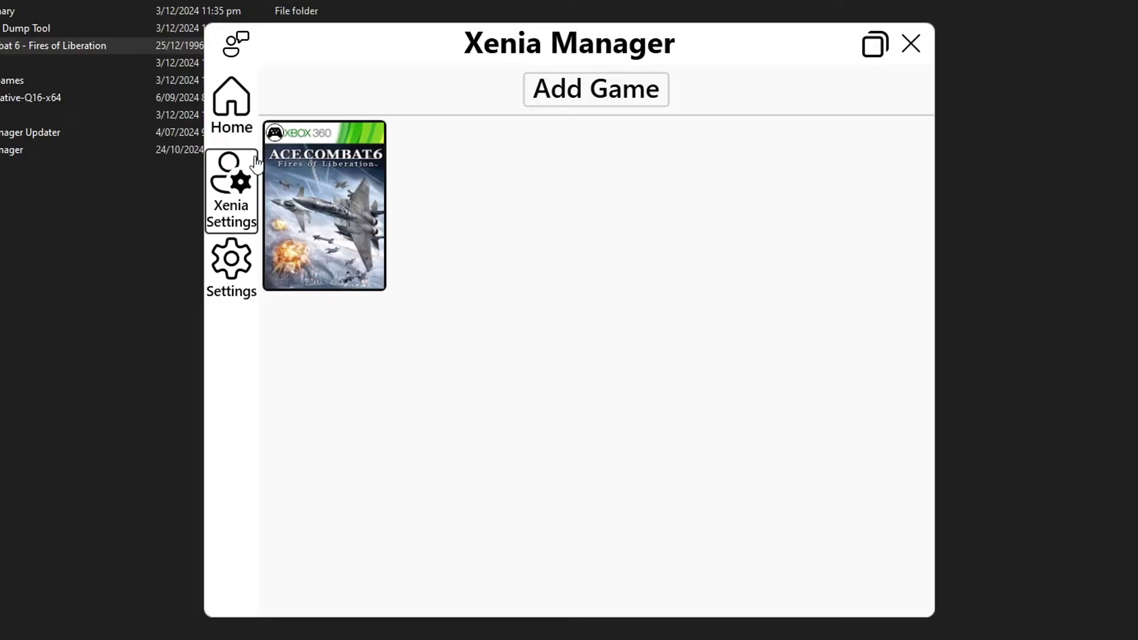
{"action": "left_click", "coordinate": [239, 224]}
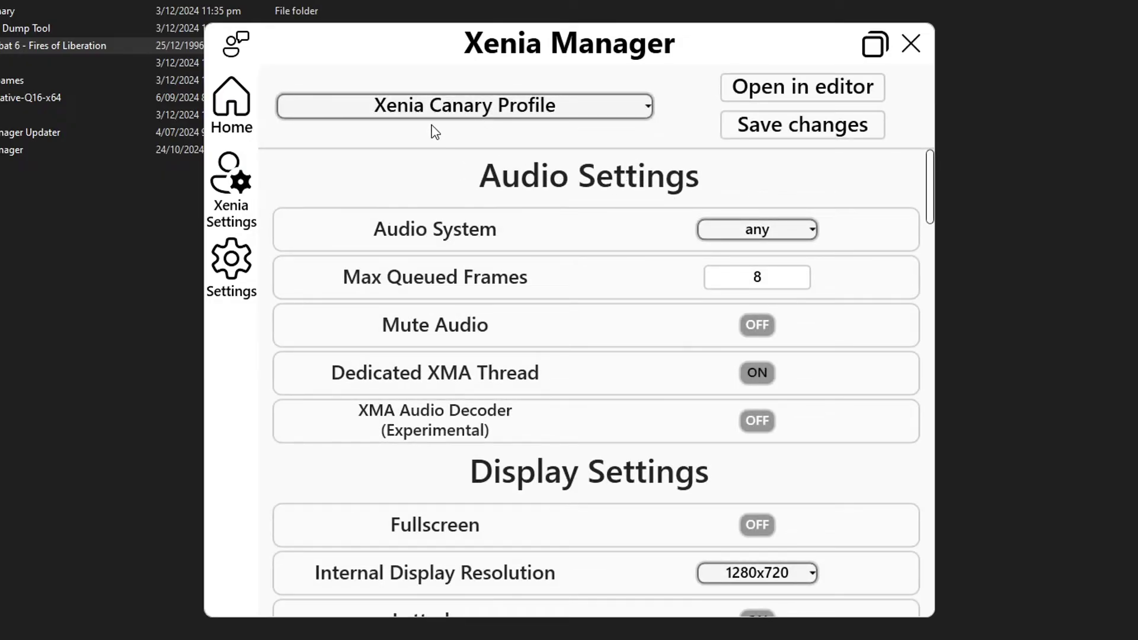
Switch to the ACE COMBAT 6 Fires of Liberation profile and open its config in the editor
{"action": "left_click", "coordinate": [469, 112]}
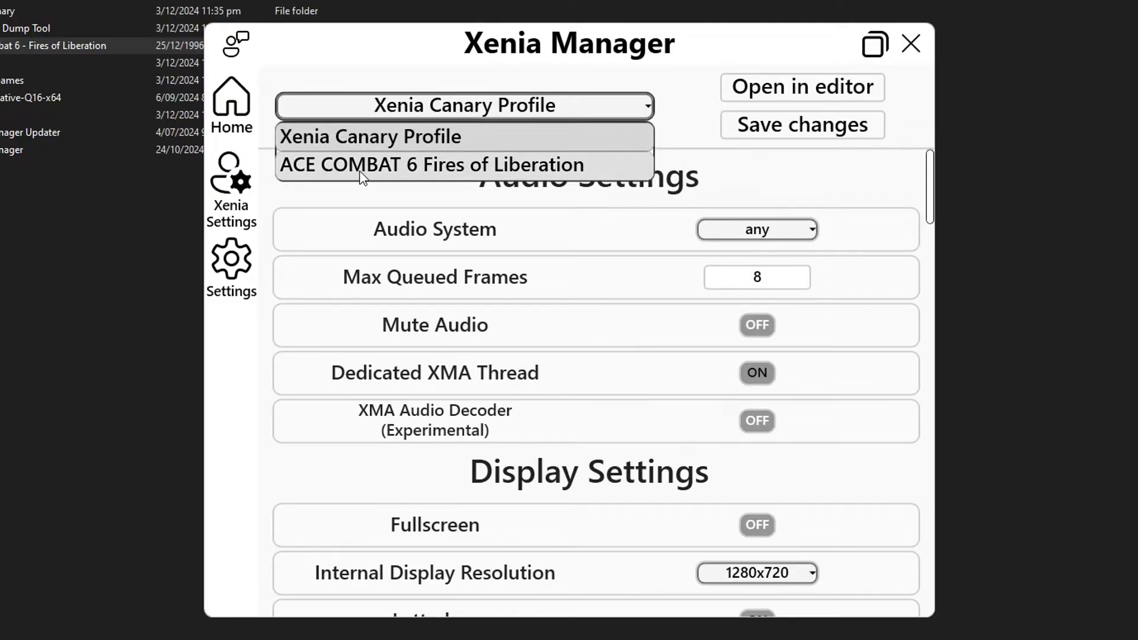
{"action": "left_click", "coordinate": [395, 167]}
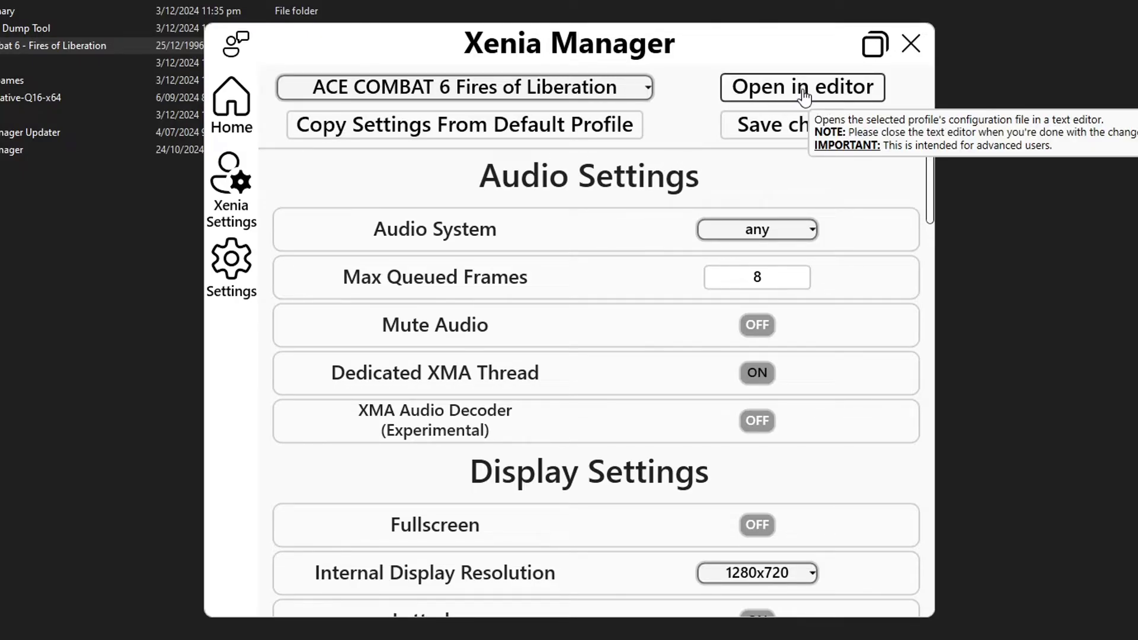
{"action": "left_click", "coordinate": [776, 101]}
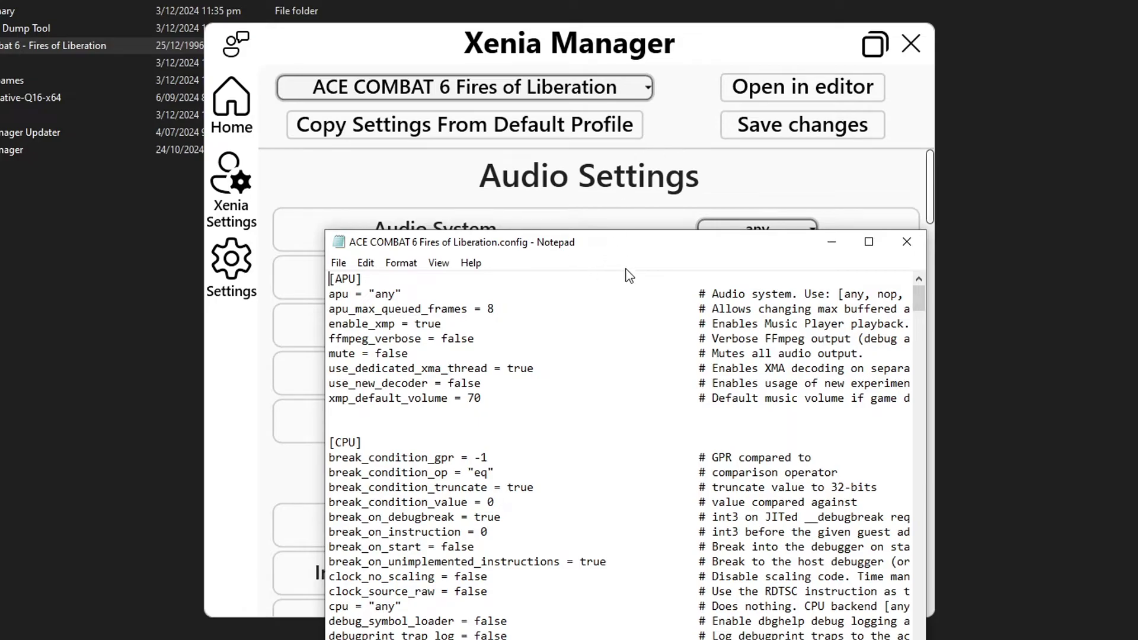
Maximize Notepad and search the config for the ac6 setting
{"action": "left_click", "coordinate": [867, 244]}
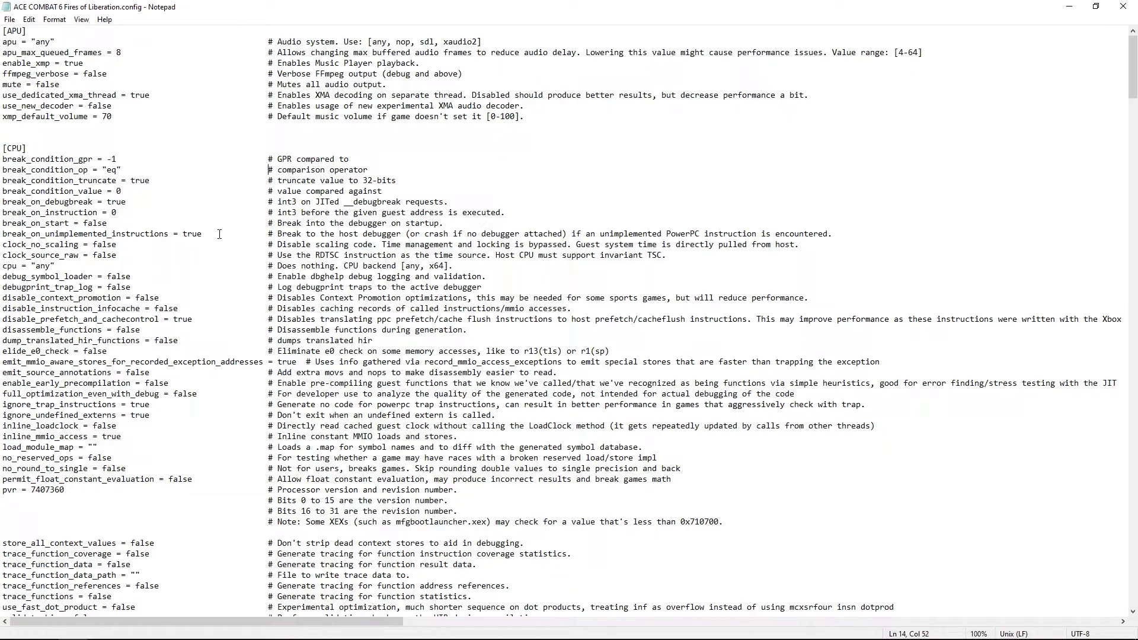
{"action": "left_click", "coordinate": [220, 234]}
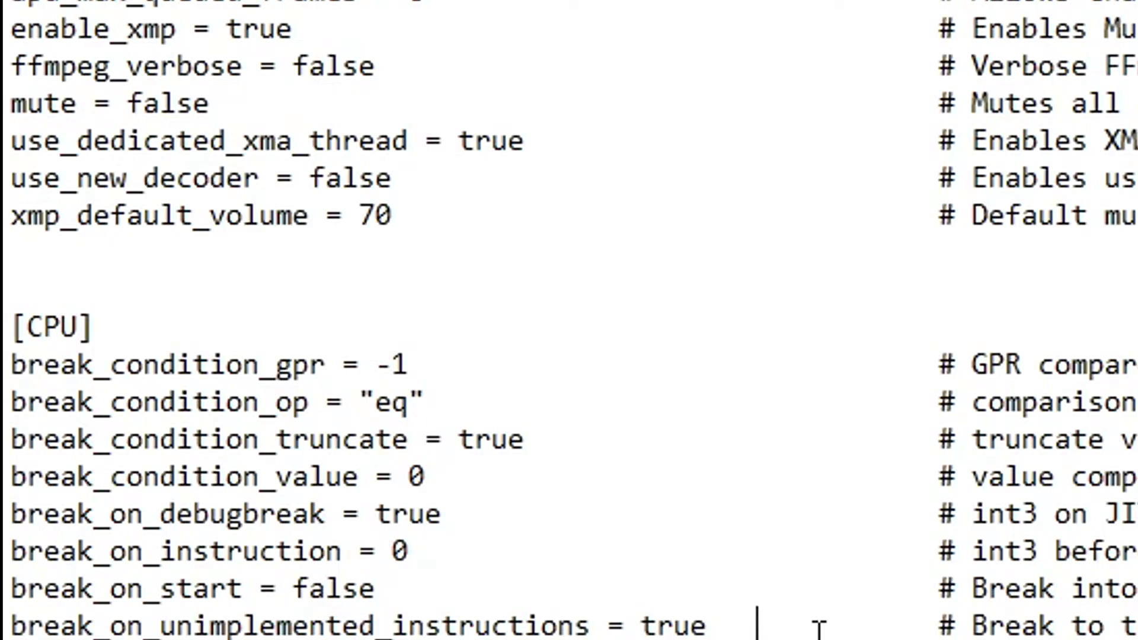
{"action": "key", "text": "ctrl+f"}
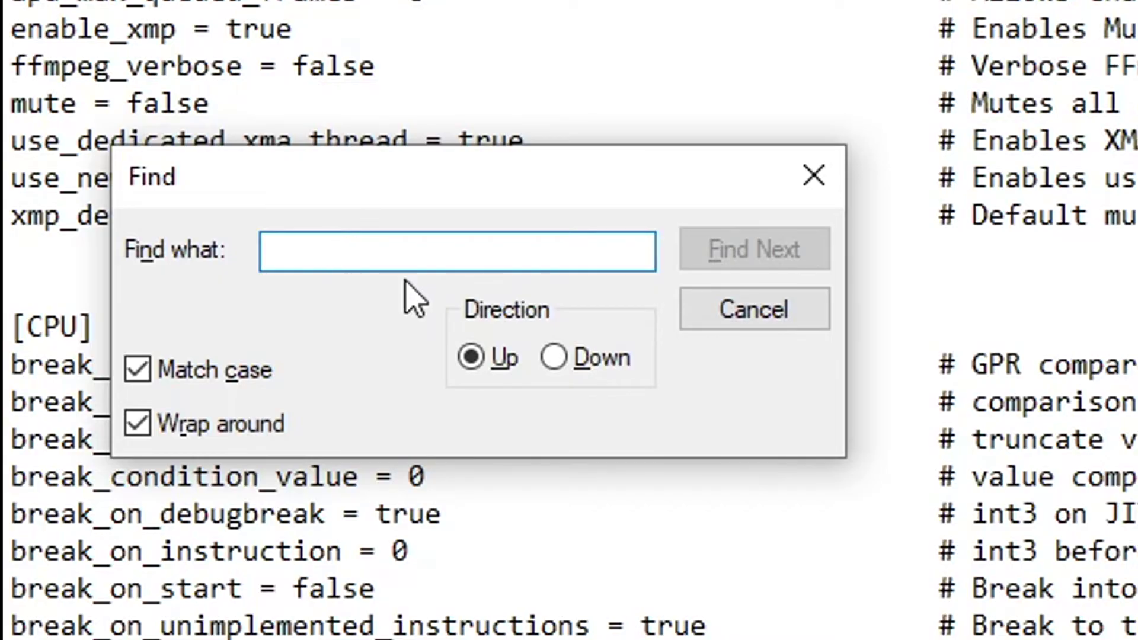
{"action": "type", "text": "ac"}
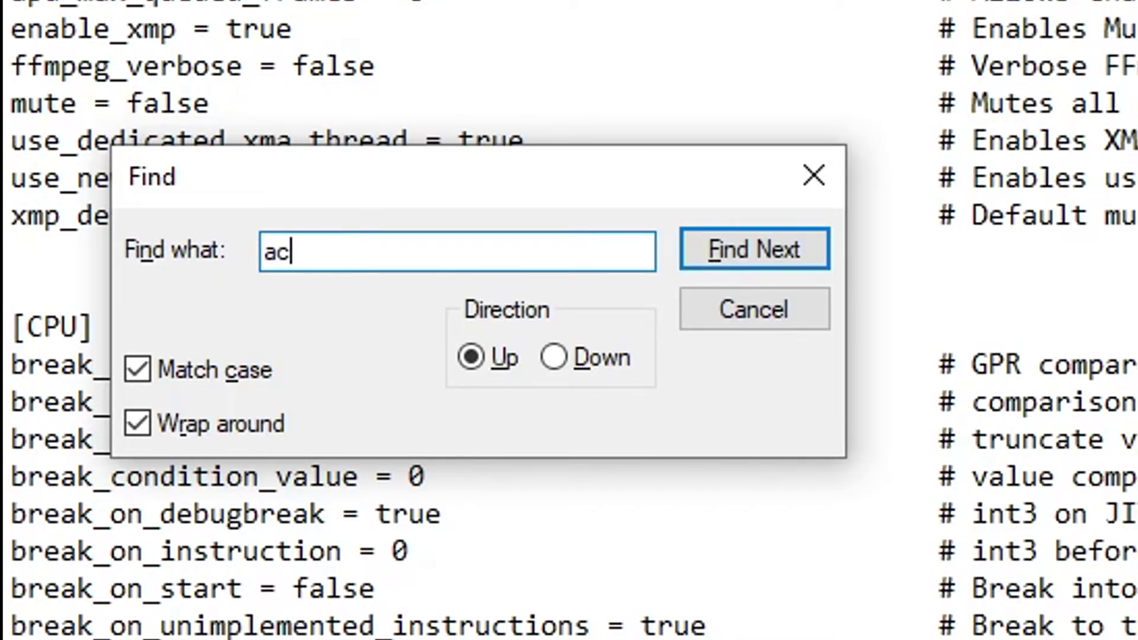
{"action": "type", "text": "6"}
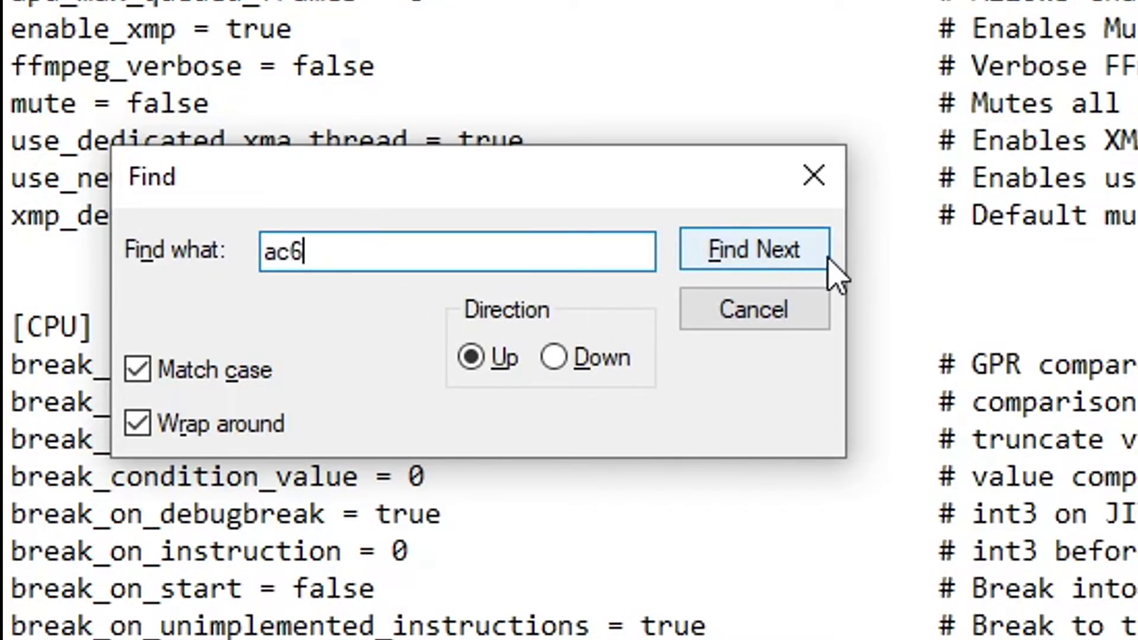
{"action": "left_click", "coordinate": [761, 252]}
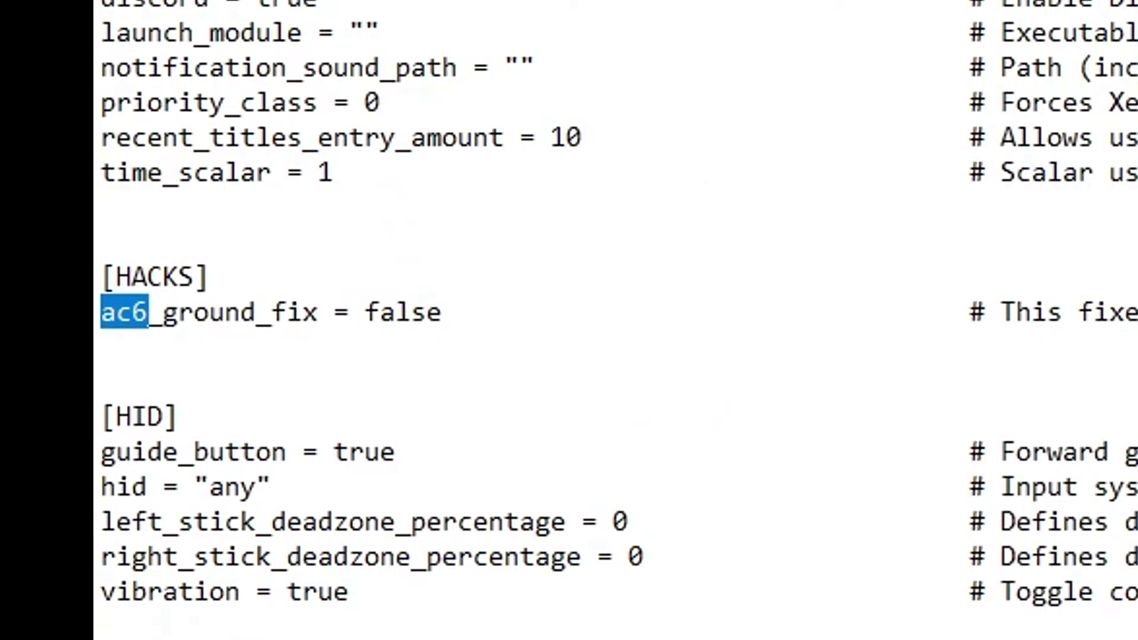
Change ac6_ground_fix from false to true and save the config file
{"action": "left_click", "coordinate": [336, 314]}
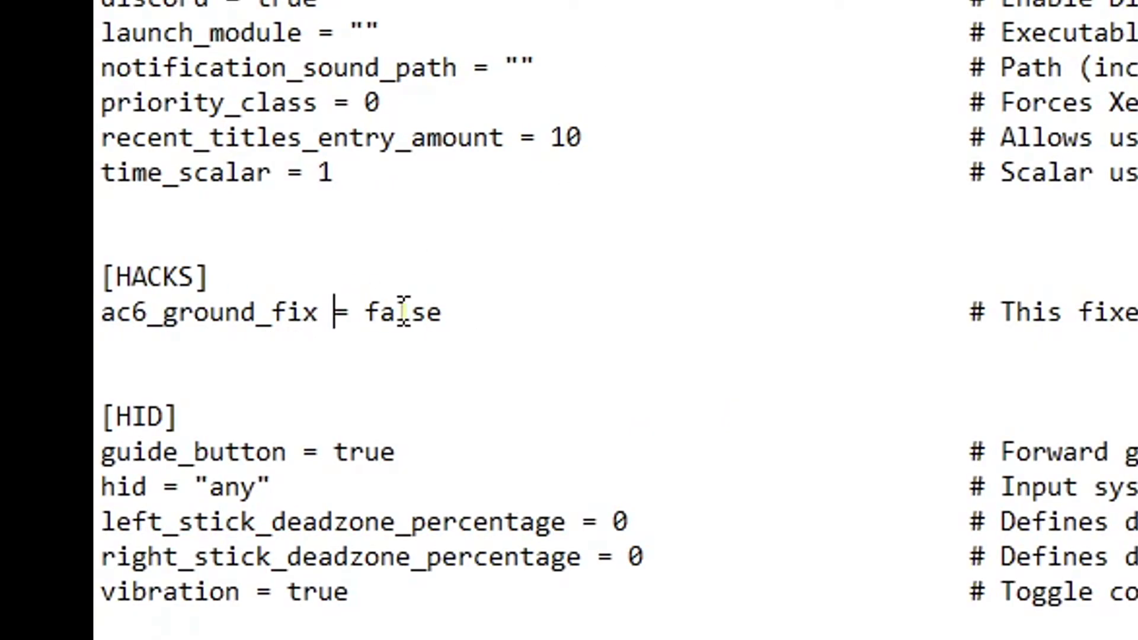
{"action": "left_click", "coordinate": [401, 319]}
{"action": "left_click", "coordinate": [441, 320]}
{"action": "key", "text": "BackSpace"}
{"action": "key", "text": "BackSpace"}
{"action": "key", "text": "BackSpace"}
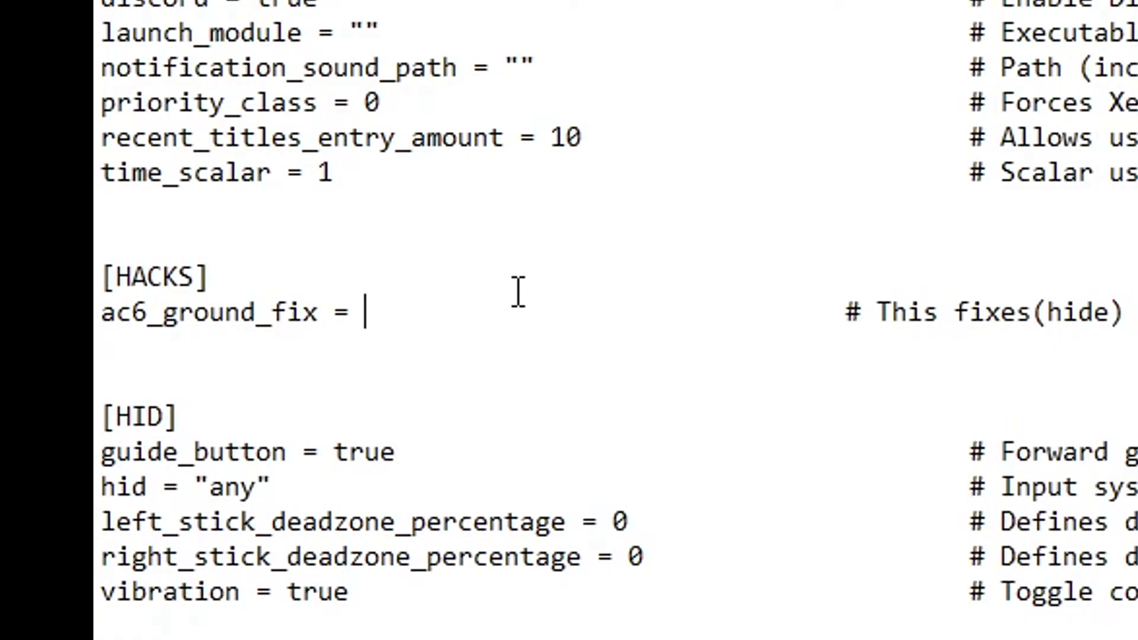
{"action": "type", "text": "true"}
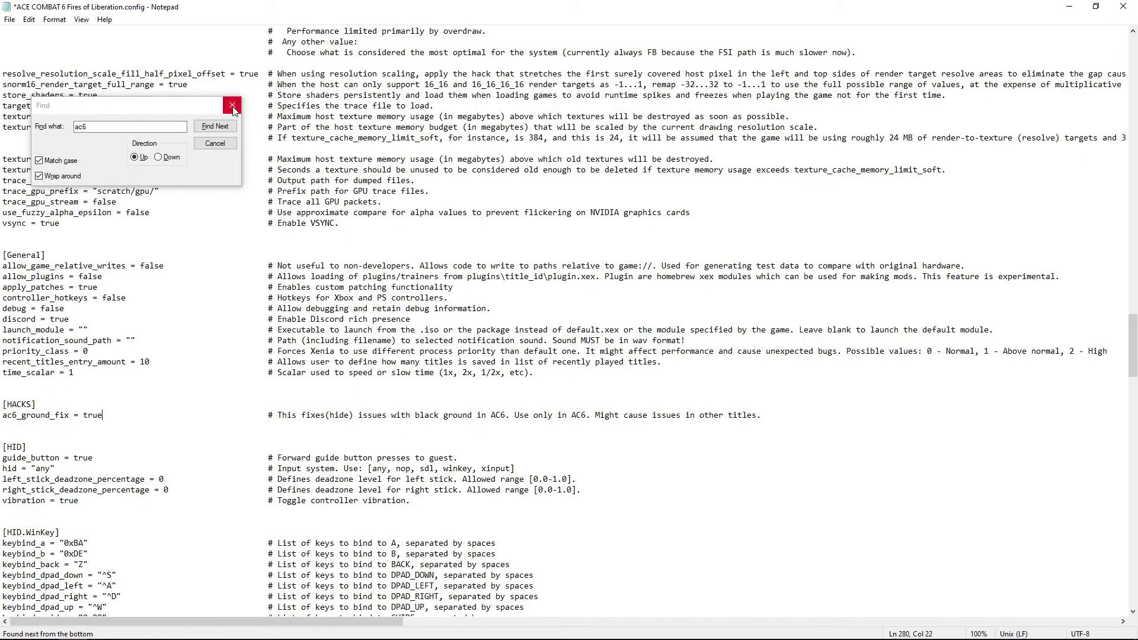
{"action": "left_click", "coordinate": [233, 108]}
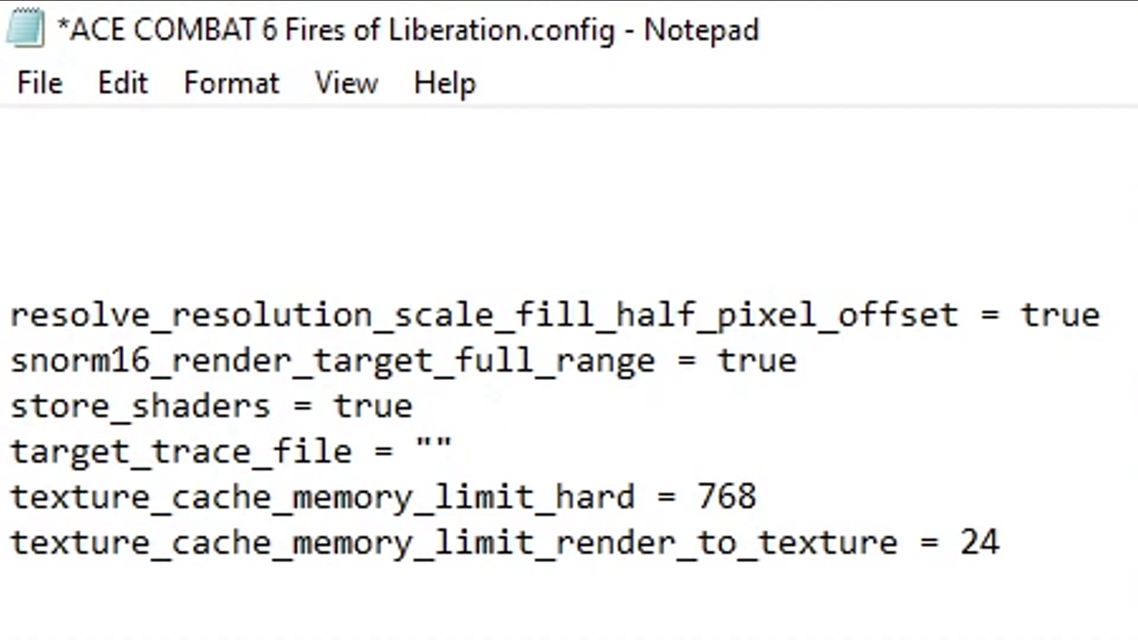
{"action": "left_click", "coordinate": [28, 92]}
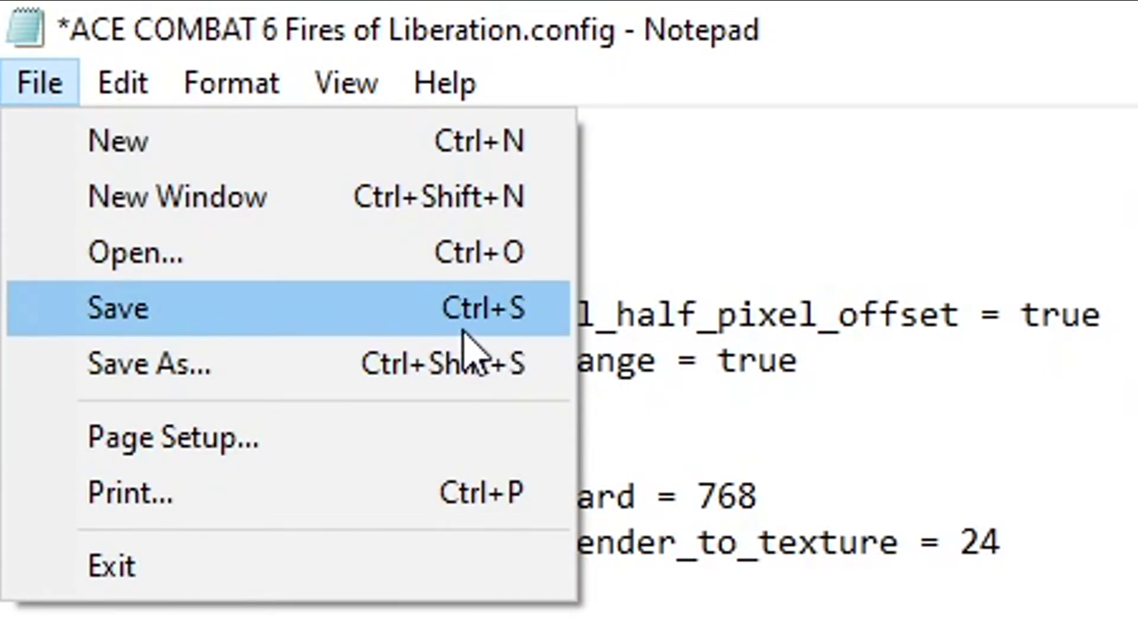
{"action": "left_click", "coordinate": [507, 315]}
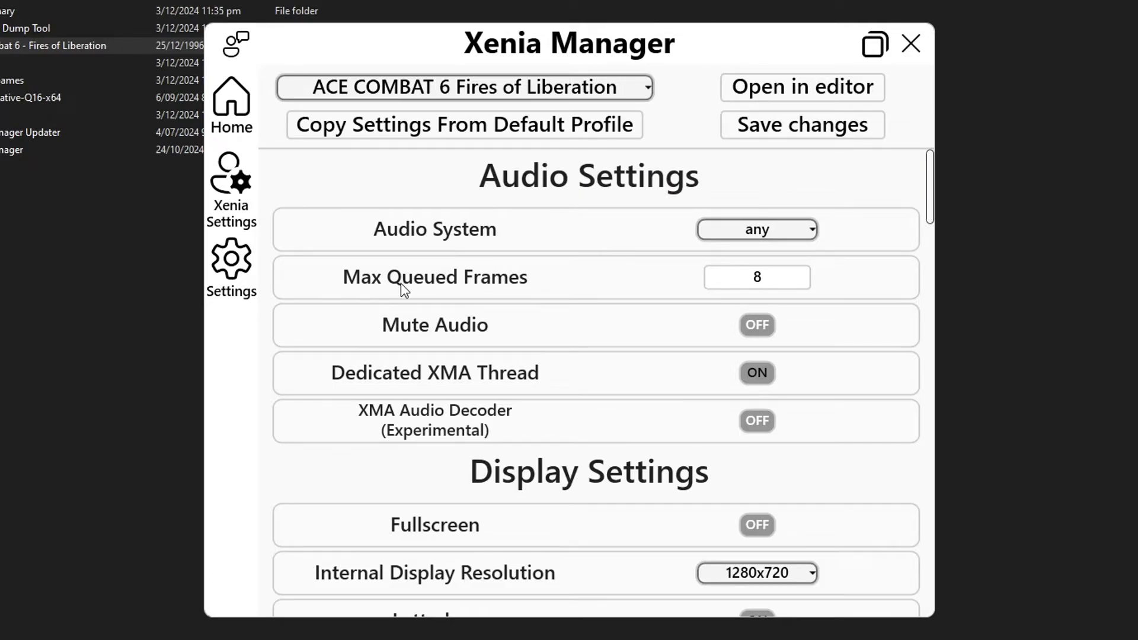
Set Max Queued Frames to 16, turn Dedicated XMA Thread off and XMA Audio Decoder on
{"action": "left_click", "coordinate": [775, 279]}
{"action": "key", "text": "BackSpace"}
{"action": "type", "text": "16"}
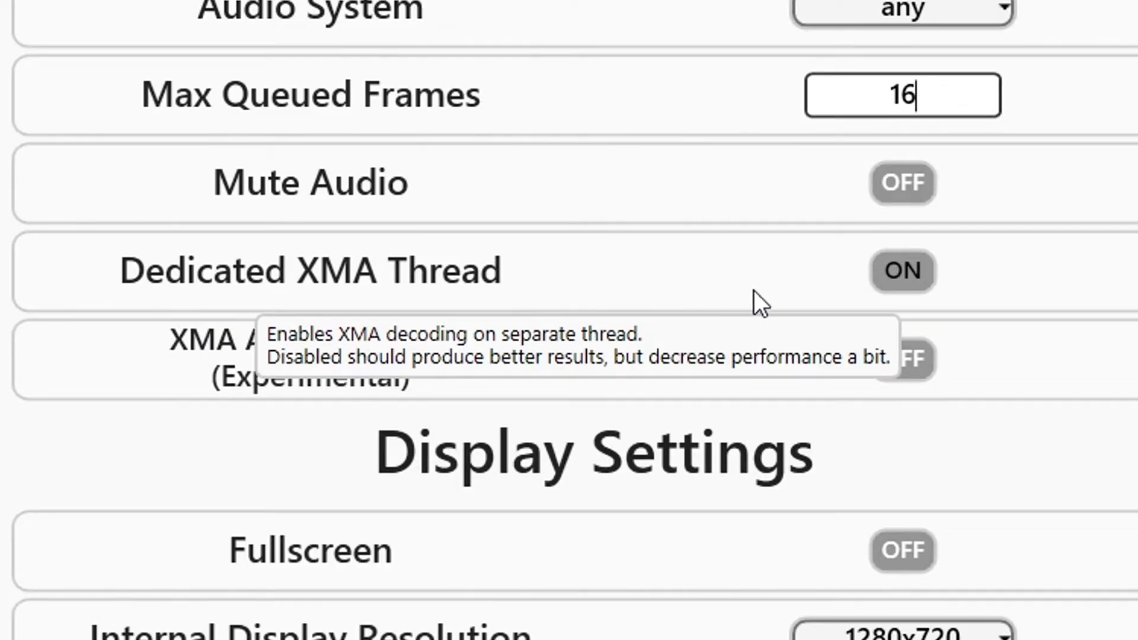
{"action": "left_click", "coordinate": [904, 293]}
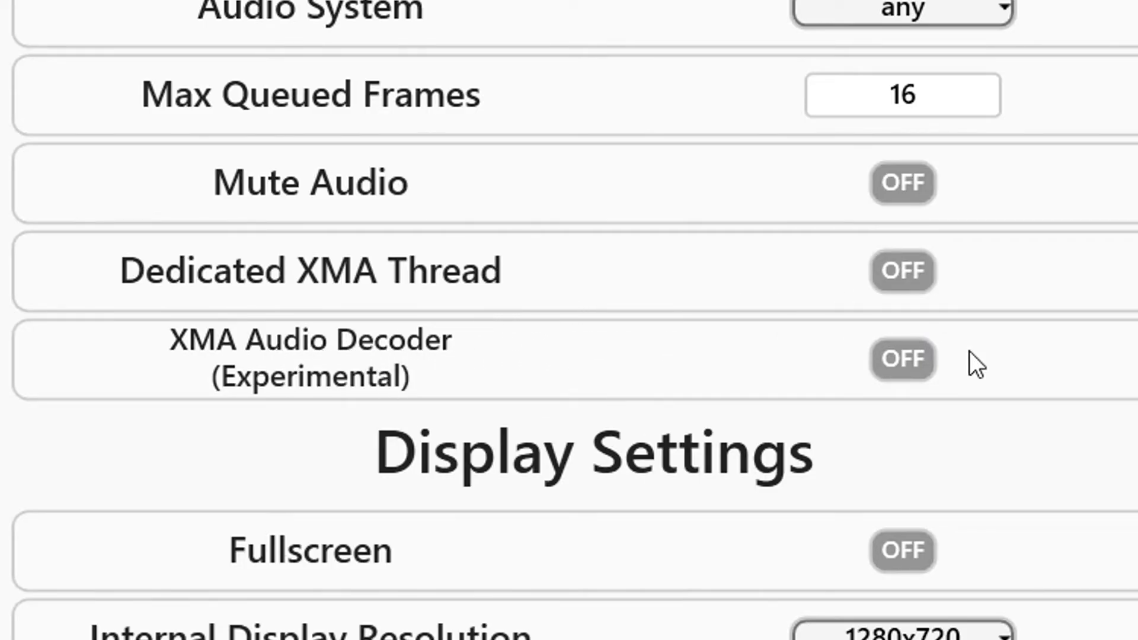
{"action": "left_click", "coordinate": [916, 368]}
Turn off Vertical Sync in Display Settings
{"action": "scroll", "coordinate": [660, 388], "scroll_direction": "down", "scroll_amount": 5}
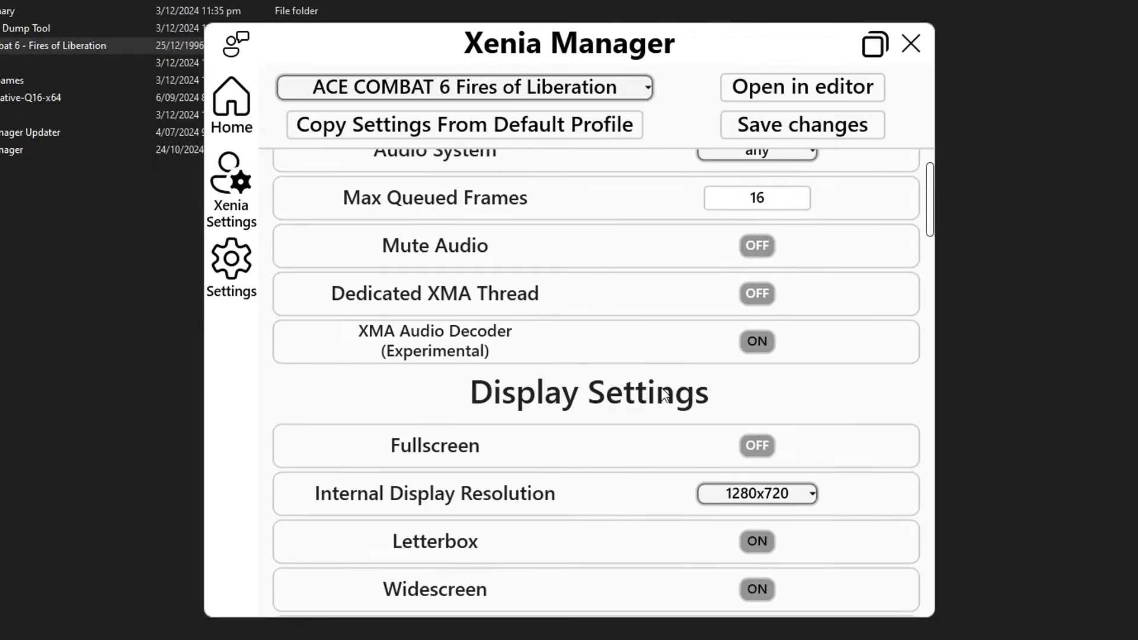
{"action": "scroll", "coordinate": [666, 385], "scroll_direction": "down", "scroll_amount": 1}
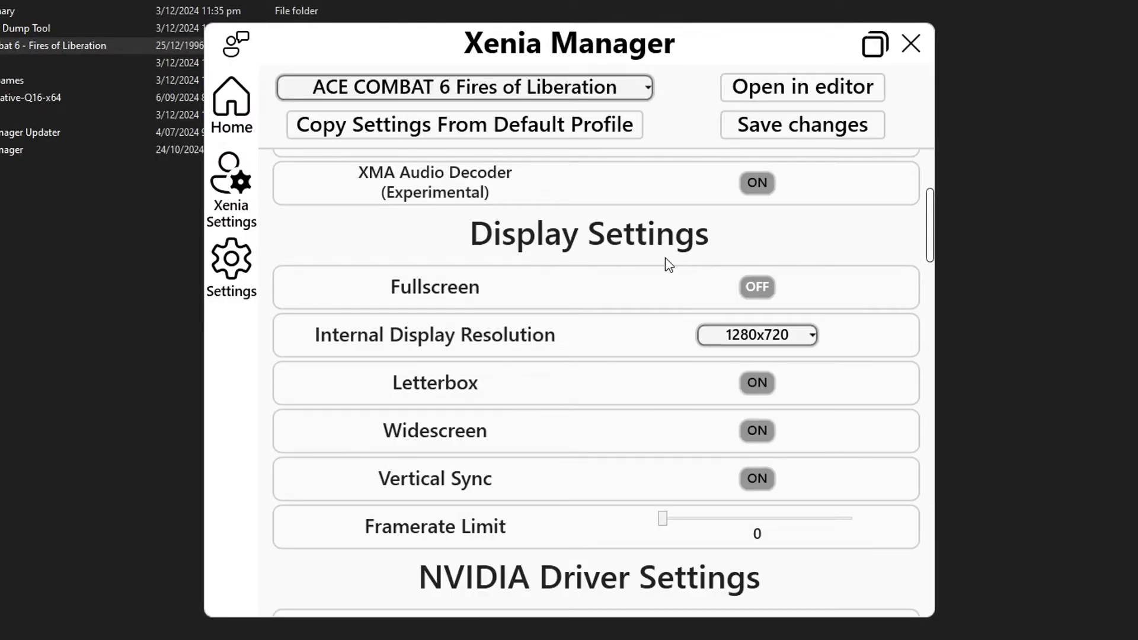
{"action": "scroll", "coordinate": [628, 343], "scroll_direction": "down", "scroll_amount": 1}
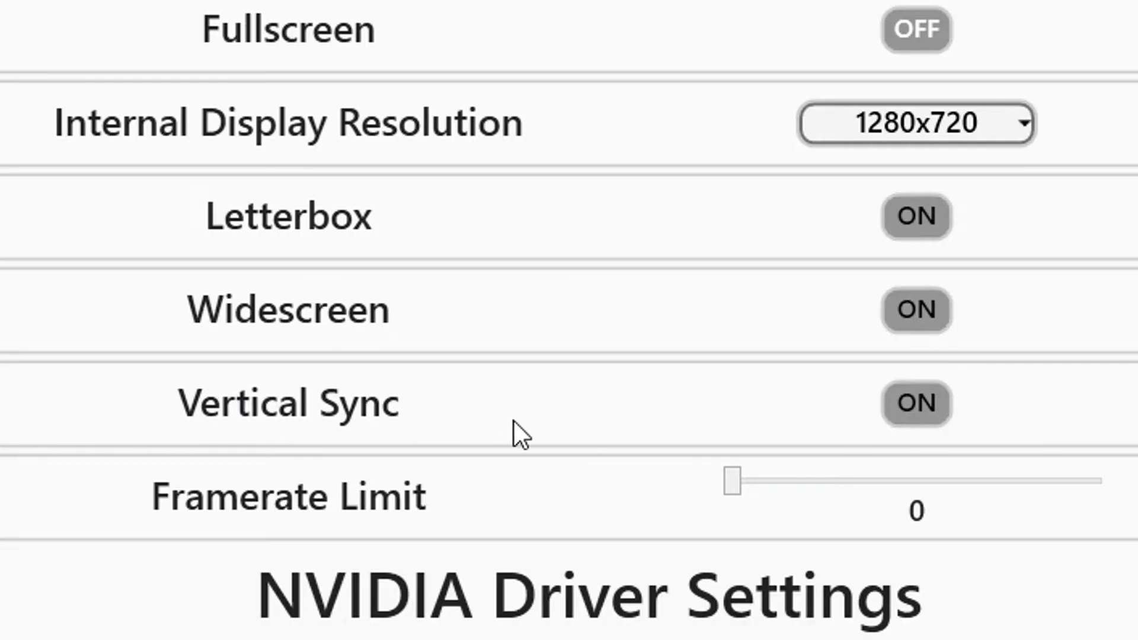
{"action": "left_click", "coordinate": [918, 422]}
Set both the Framerate Limit and the NVIDIA Framerate Limiter to 120 FPS
{"action": "scroll", "coordinate": [709, 305], "scroll_direction": "down", "scroll_amount": 2}
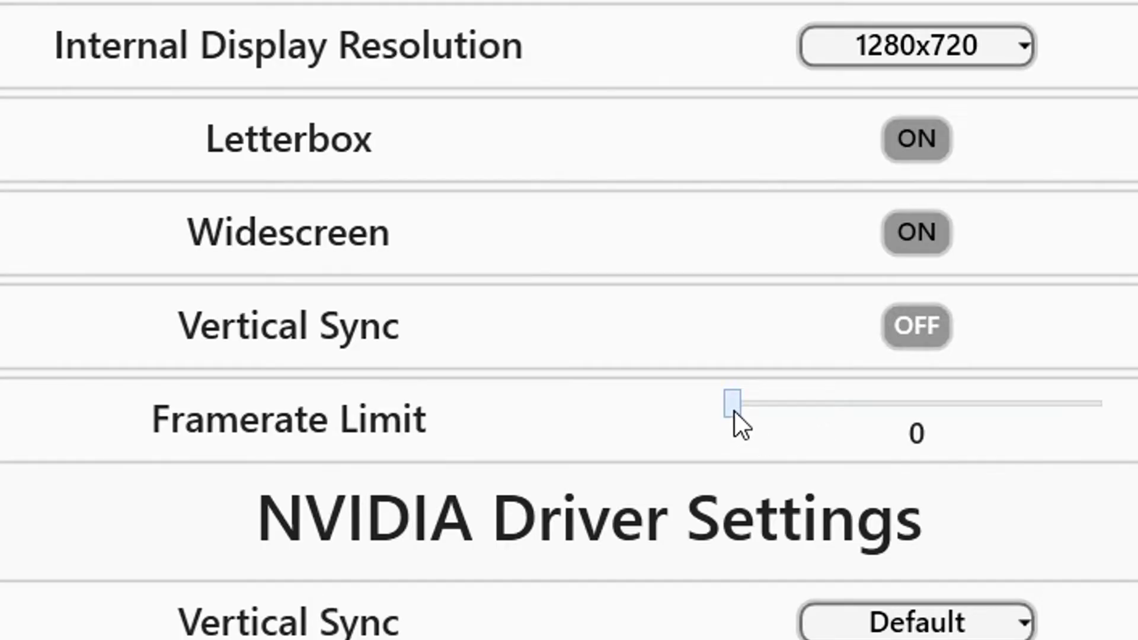
{"action": "scroll", "coordinate": [649, 338], "scroll_direction": "down", "scroll_amount": 2}
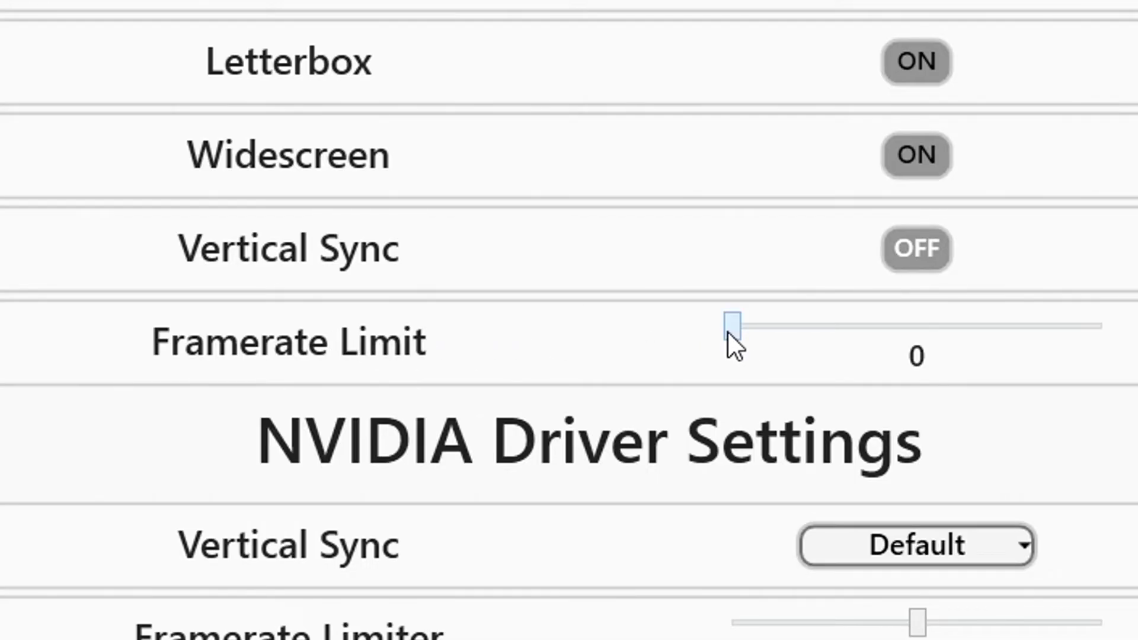
{"action": "left_click_drag", "start_coordinate": [733, 332], "coordinate": [882, 331]}
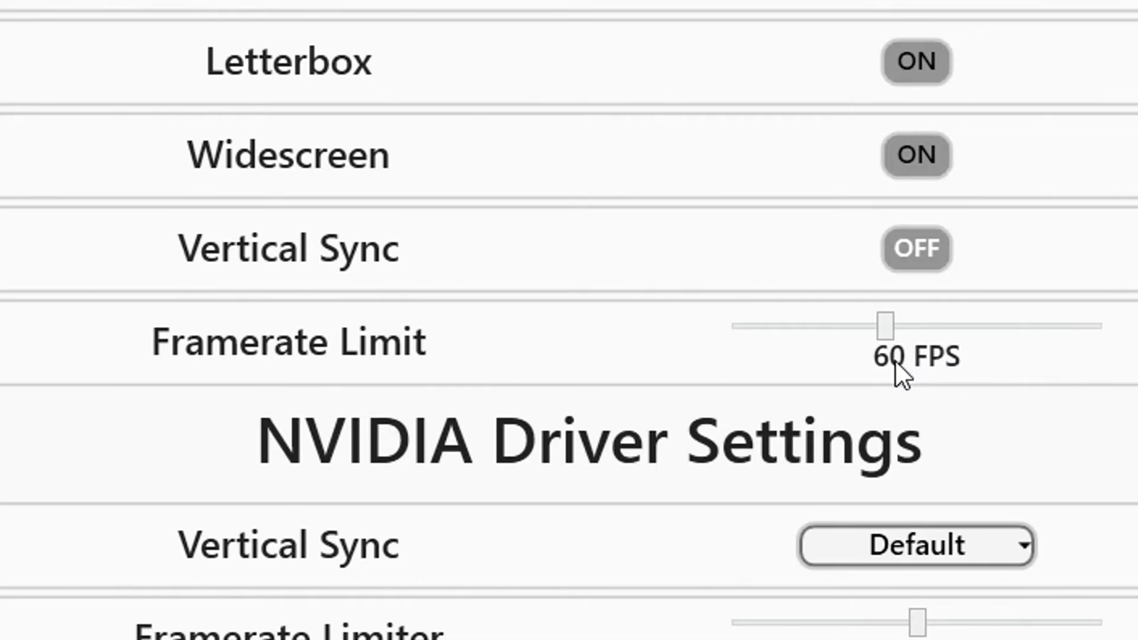
{"action": "left_click_drag", "start_coordinate": [886, 335], "coordinate": [1039, 338]}
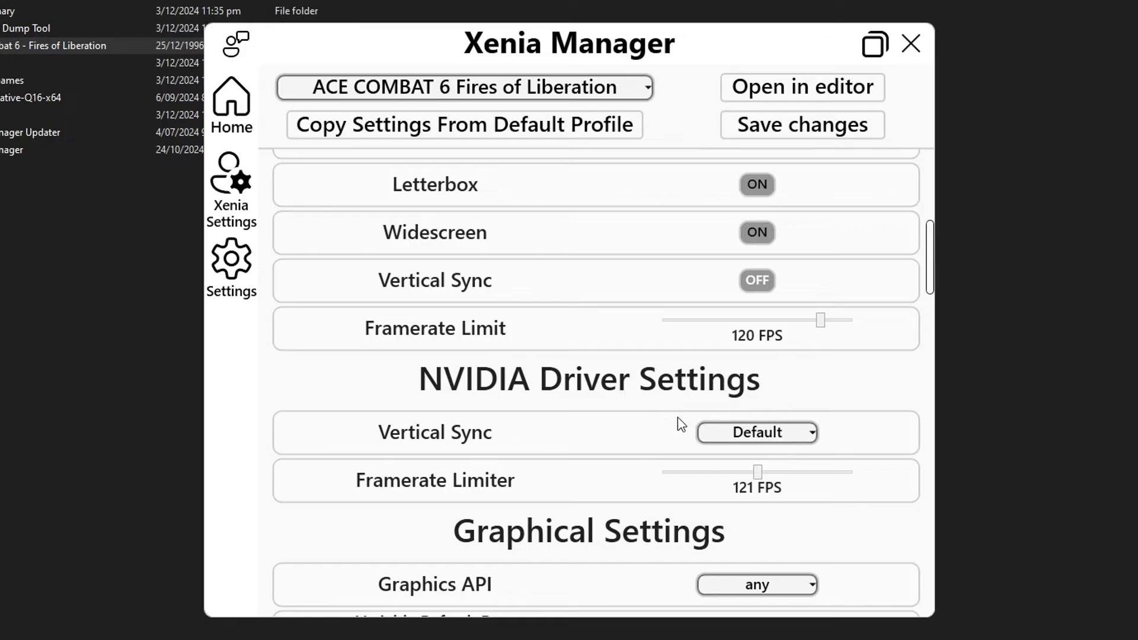
{"action": "left_click_drag", "start_coordinate": [757, 474], "coordinate": [755, 475]}
{"action": "scroll", "coordinate": [652, 356], "scroll_direction": "down", "scroll_amount": 1}
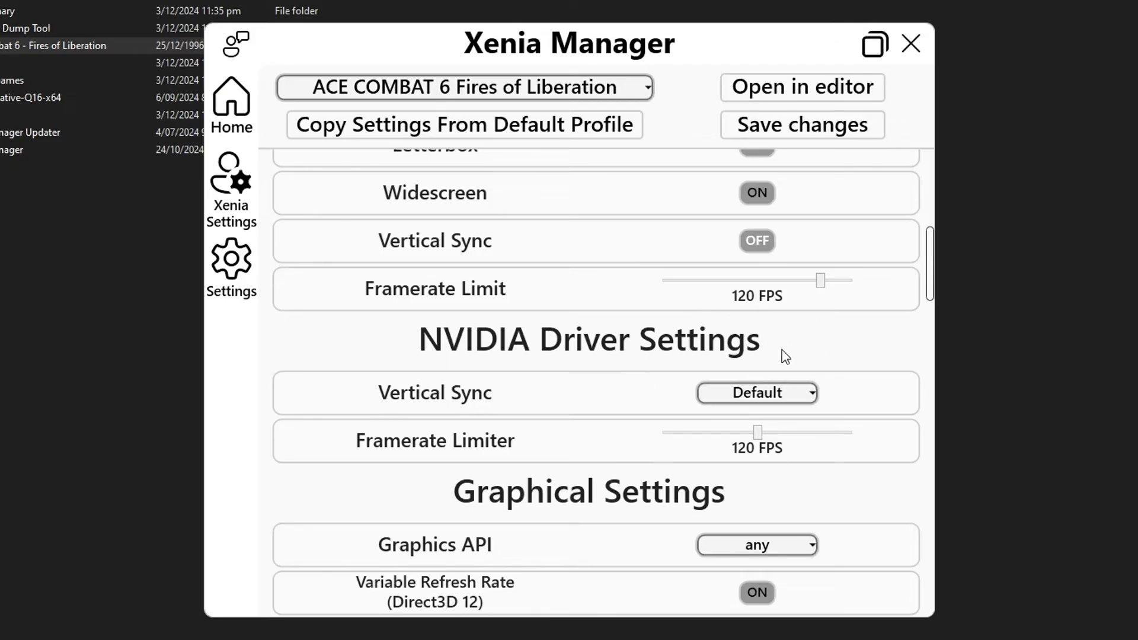
{"action": "scroll", "coordinate": [667, 352], "scroll_direction": "down", "scroll_amount": 6}
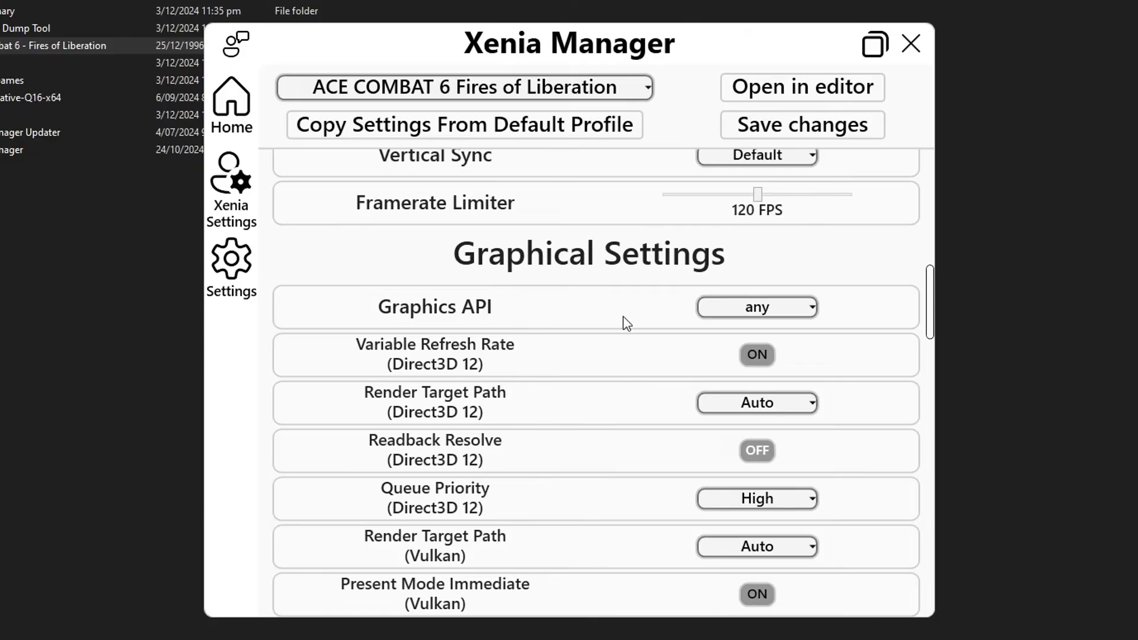
Set the Graphics API to D3D12
{"action": "left_click", "coordinate": [759, 308]}
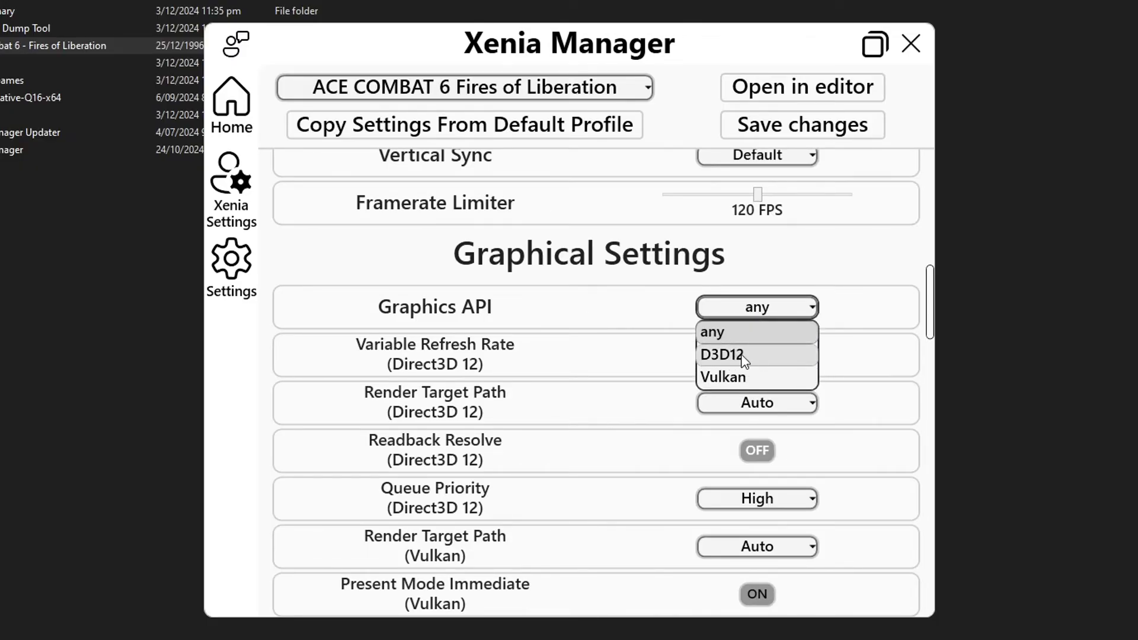
{"action": "left_click", "coordinate": [744, 356]}
{"action": "left_click", "coordinate": [753, 314]}
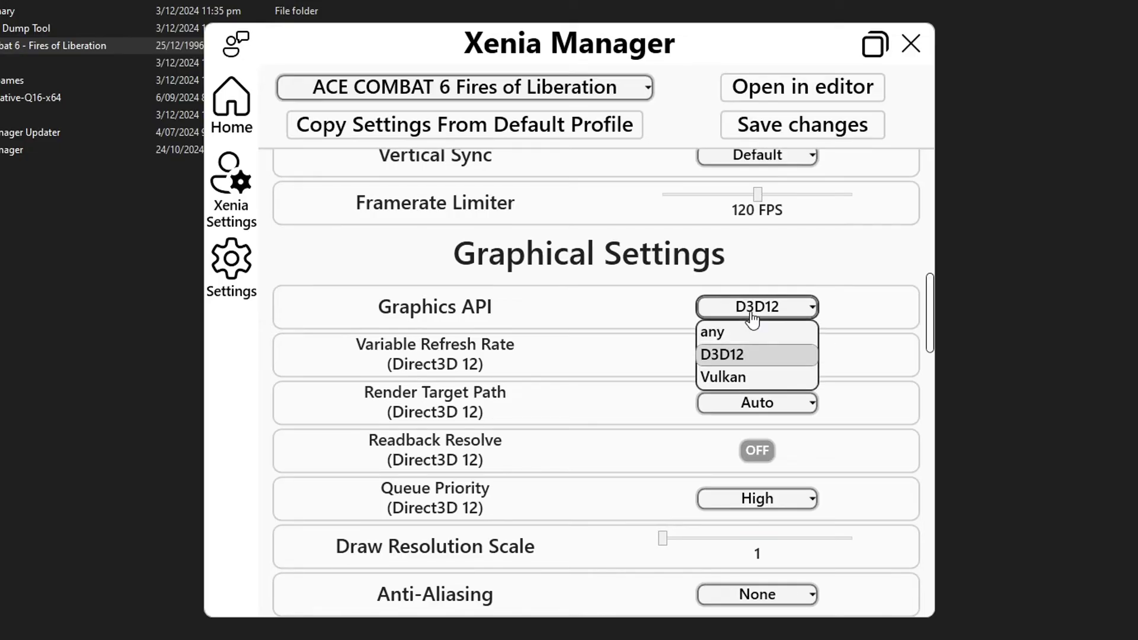
{"action": "left_click", "coordinate": [731, 356]}
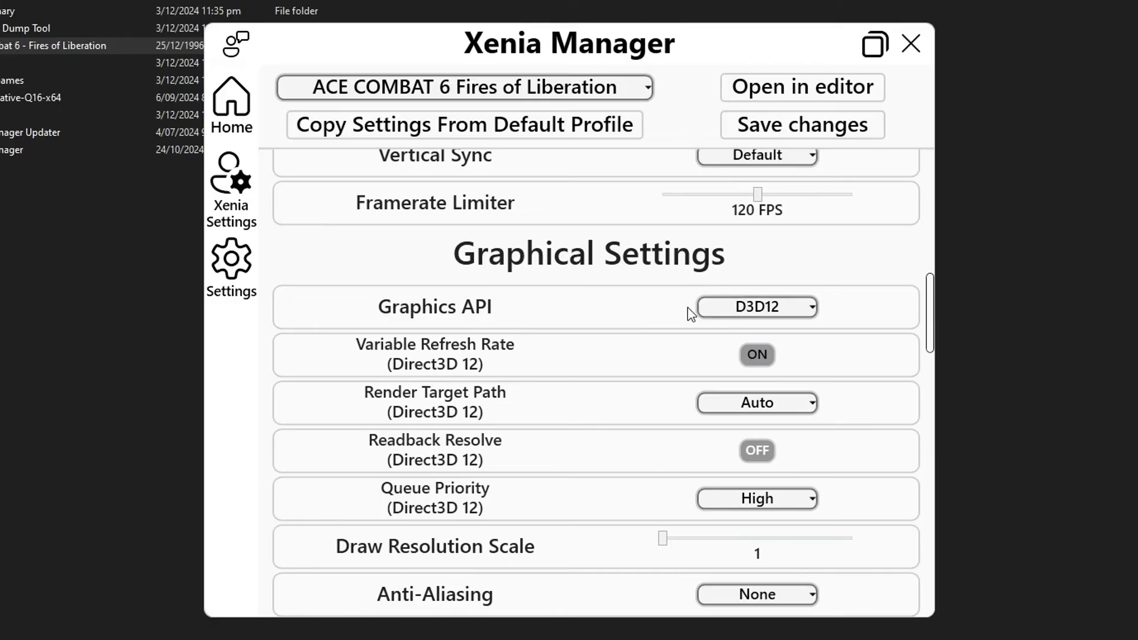
Set the Direct3D 12 Render Target Path to RTV
{"action": "scroll", "coordinate": [691, 335], "scroll_direction": "down", "scroll_amount": 1}
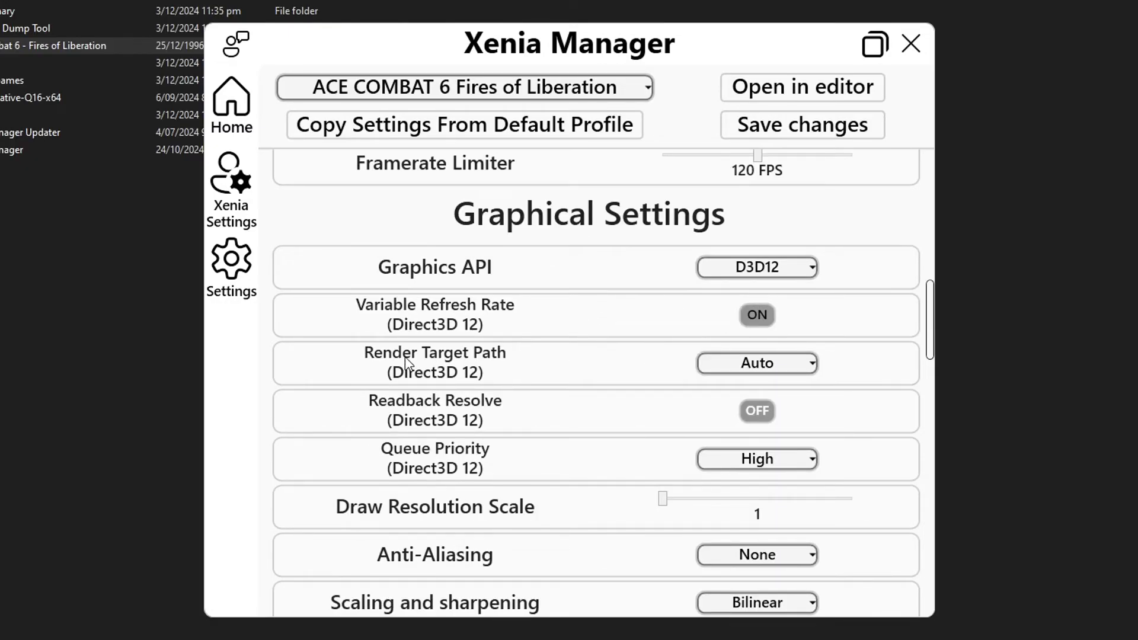
{"action": "left_click", "coordinate": [765, 368]}
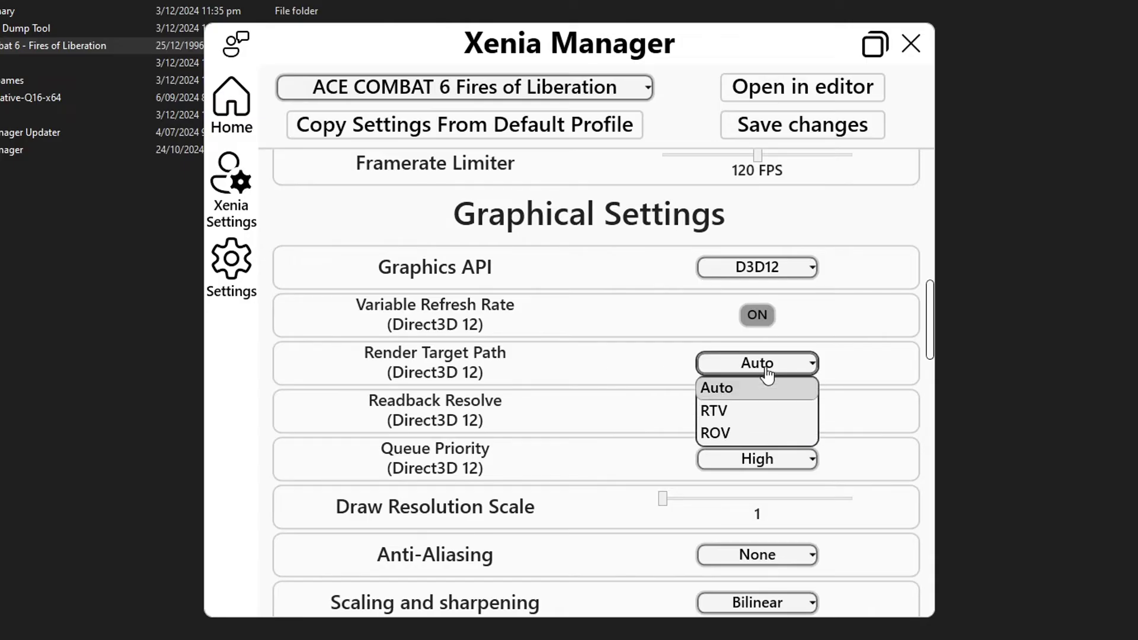
{"action": "left_click", "coordinate": [734, 415]}
{"action": "left_click", "coordinate": [727, 369]}
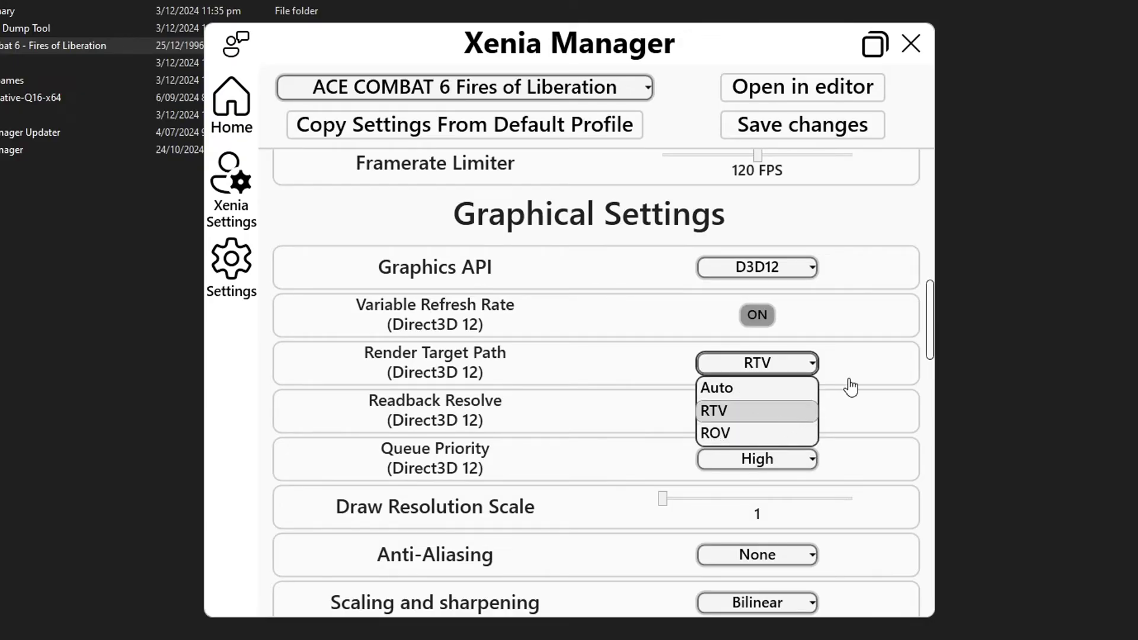
{"action": "left_click", "coordinate": [744, 411]}
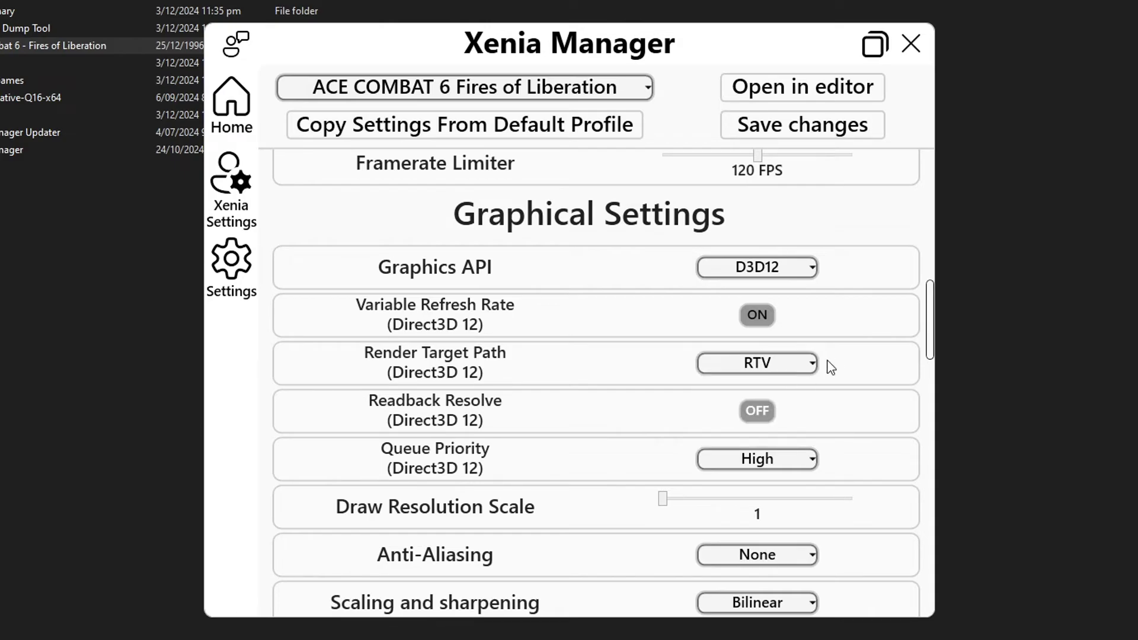
Review the Ace Combat 6 graphics settings, leaving Anti-Aliasing at None and scaling at Bilinear
{"action": "scroll", "coordinate": [895, 393], "scroll_direction": "down", "scroll_amount": 3}
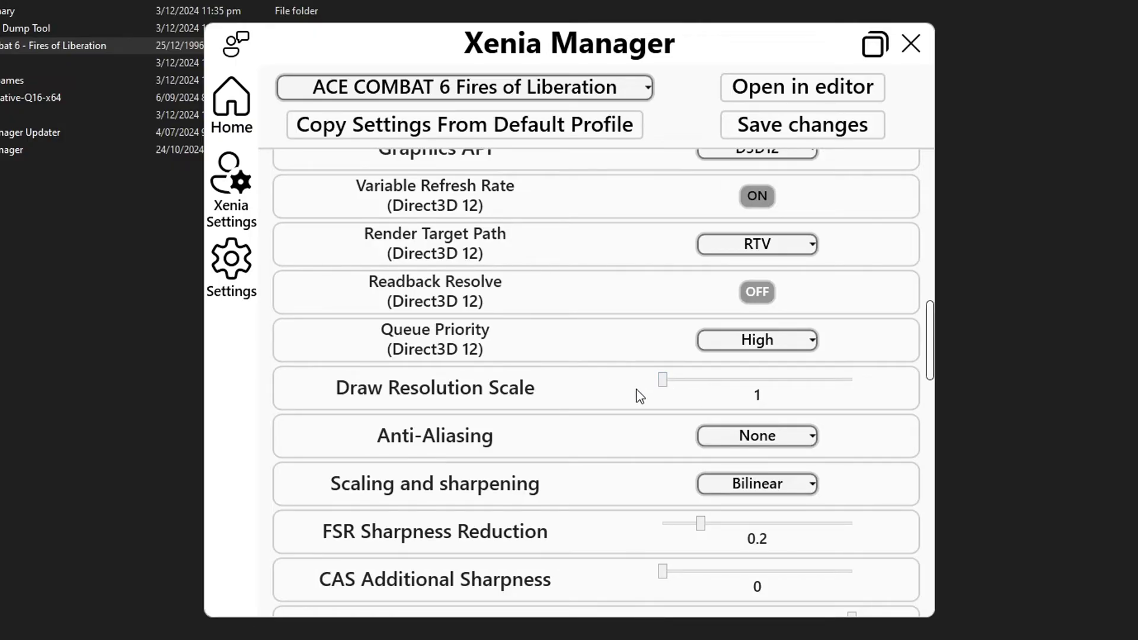
{"action": "scroll", "coordinate": [643, 397], "scroll_direction": "down", "scroll_amount": 1}
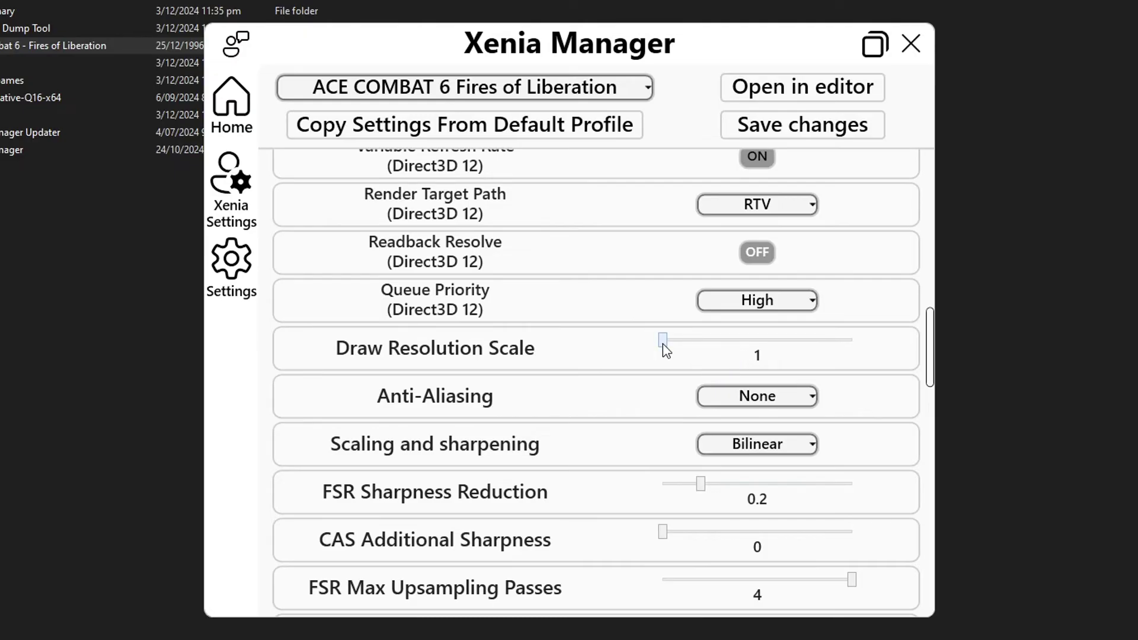
{"action": "scroll", "coordinate": [674, 355], "scroll_direction": "down", "scroll_amount": 2}
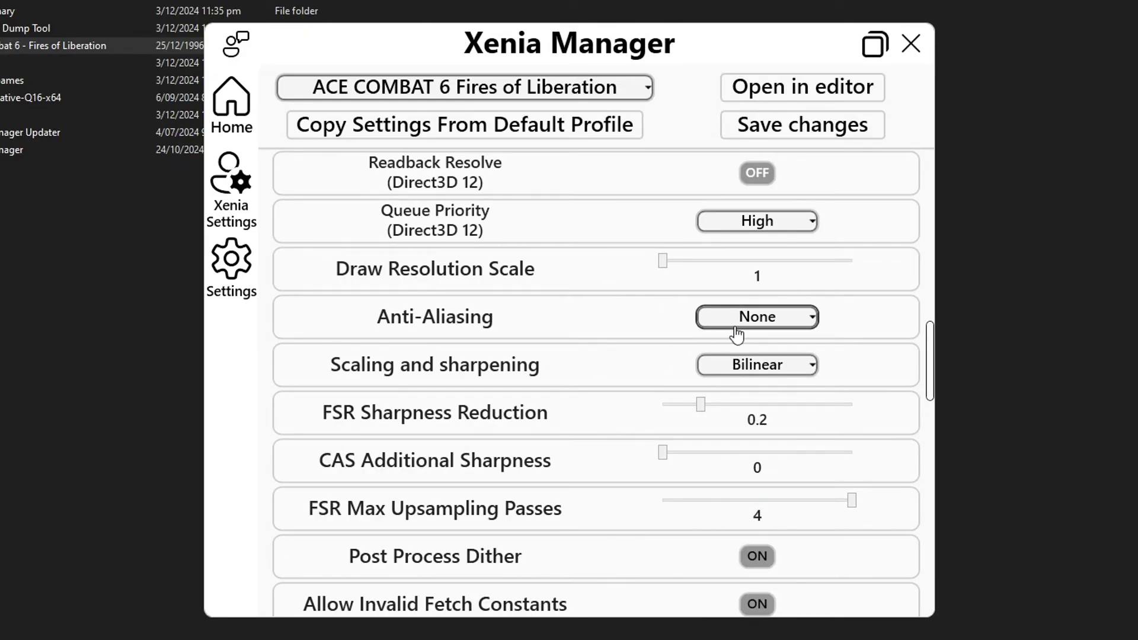
{"action": "left_click", "coordinate": [766, 323]}
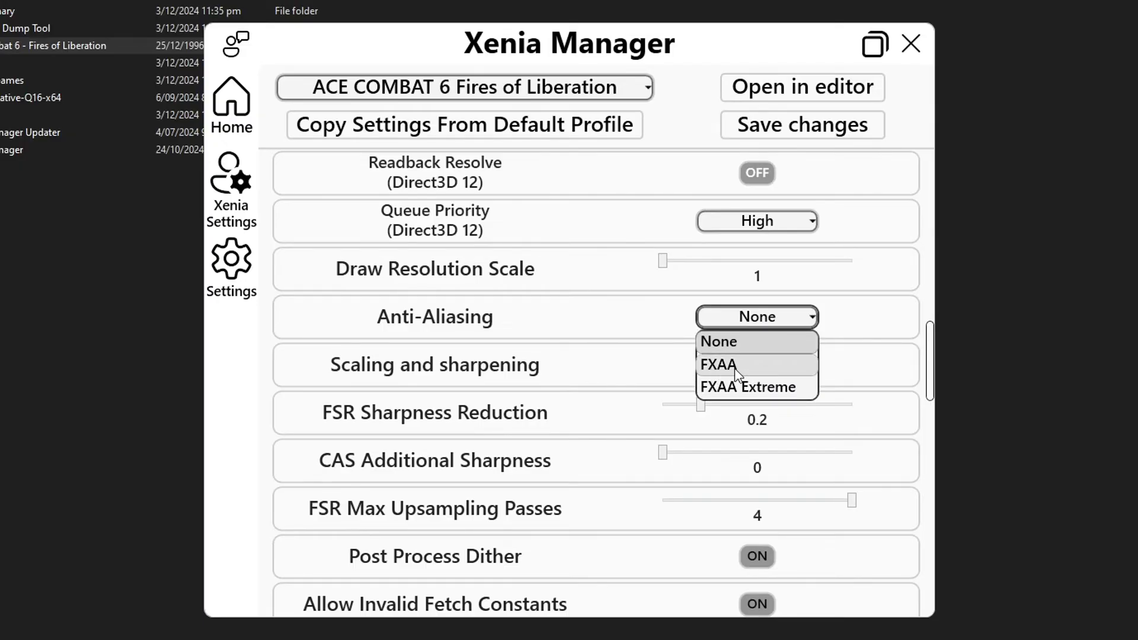
{"action": "left_click", "coordinate": [662, 351]}
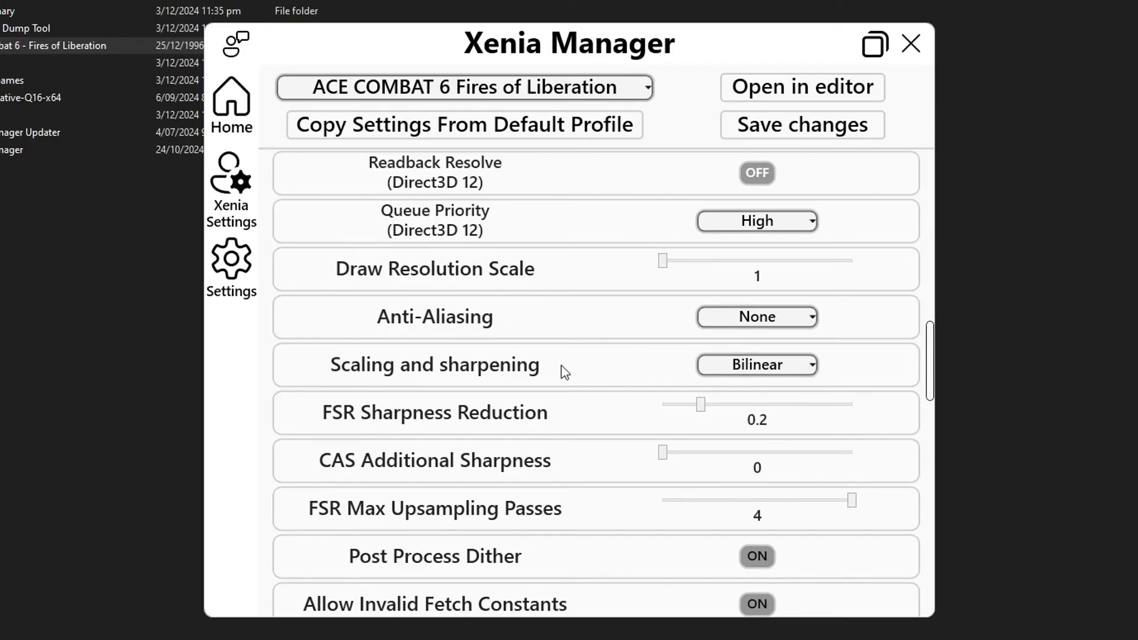
{"action": "left_click", "coordinate": [756, 370]}
{"action": "left_click", "coordinate": [666, 366]}
Scroll through the remaining settings, then return to the game library
{"action": "scroll", "coordinate": [869, 354], "scroll_direction": "down", "scroll_amount": 1}
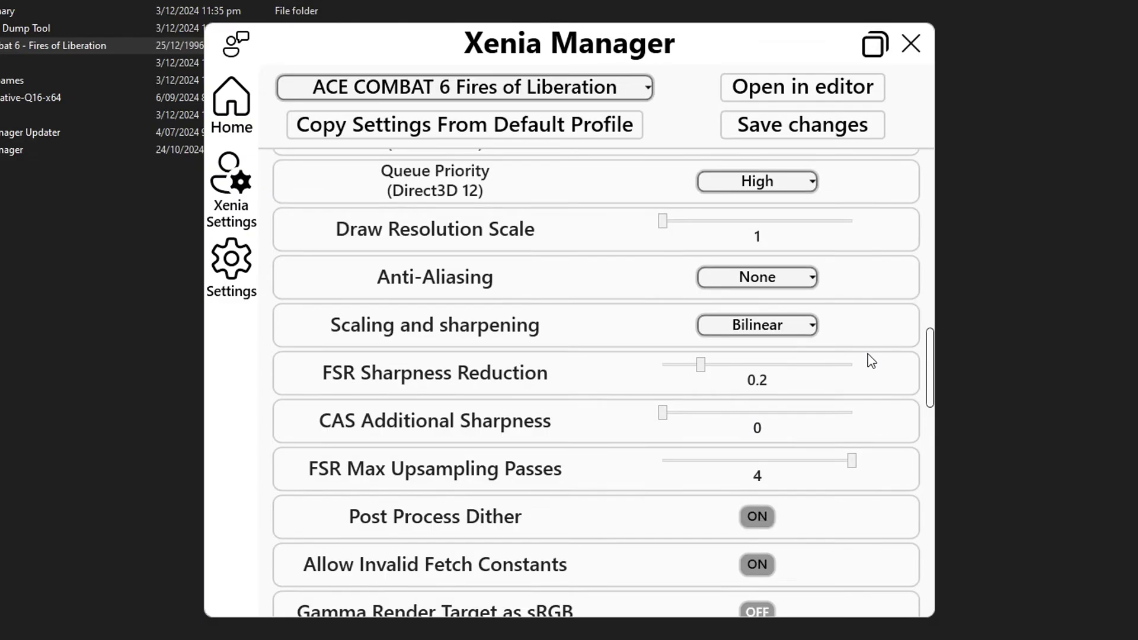
{"action": "scroll", "coordinate": [856, 338], "scroll_direction": "down", "scroll_amount": 3}
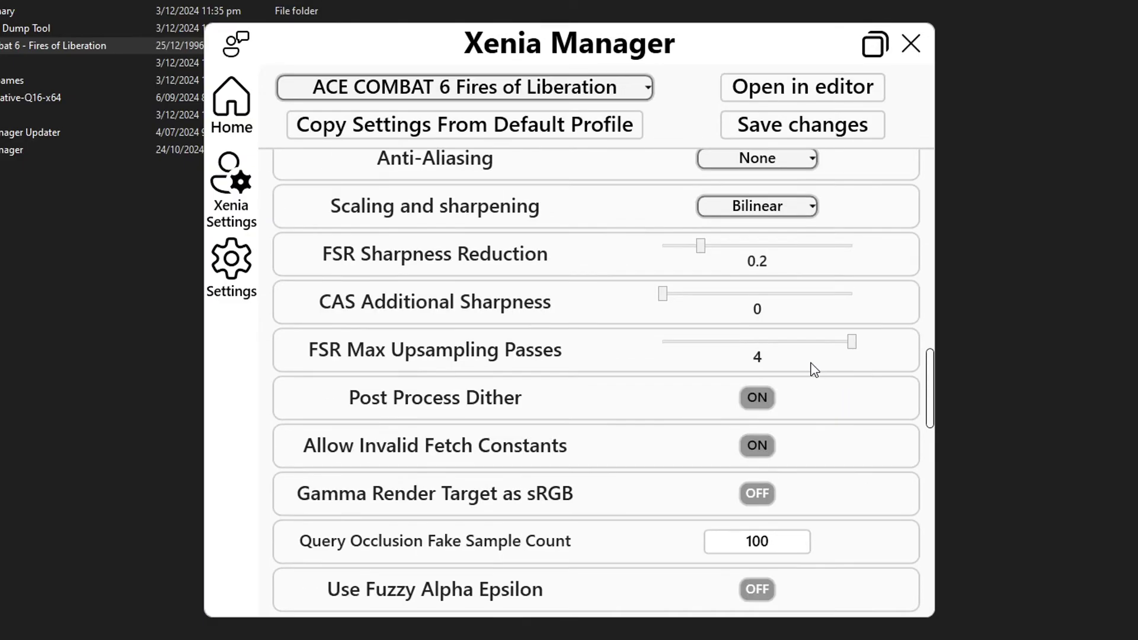
{"action": "scroll", "coordinate": [901, 350], "scroll_direction": "up", "scroll_amount": 2}
{"action": "mouse_move", "coordinate": [929, 366]}
{"action": "left_mouse_down"}
{"action": "mouse_move", "coordinate": [930, 427]}
{"action": "mouse_move", "coordinate": [928, 259]}
{"action": "left_mouse_up"}
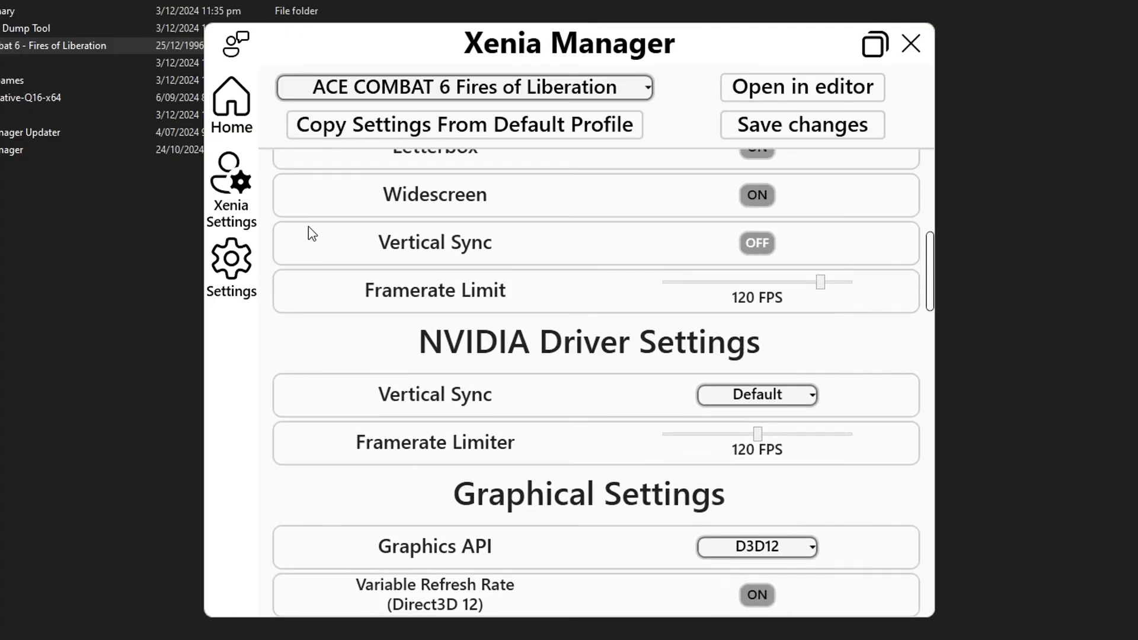
{"action": "left_click", "coordinate": [234, 113]}
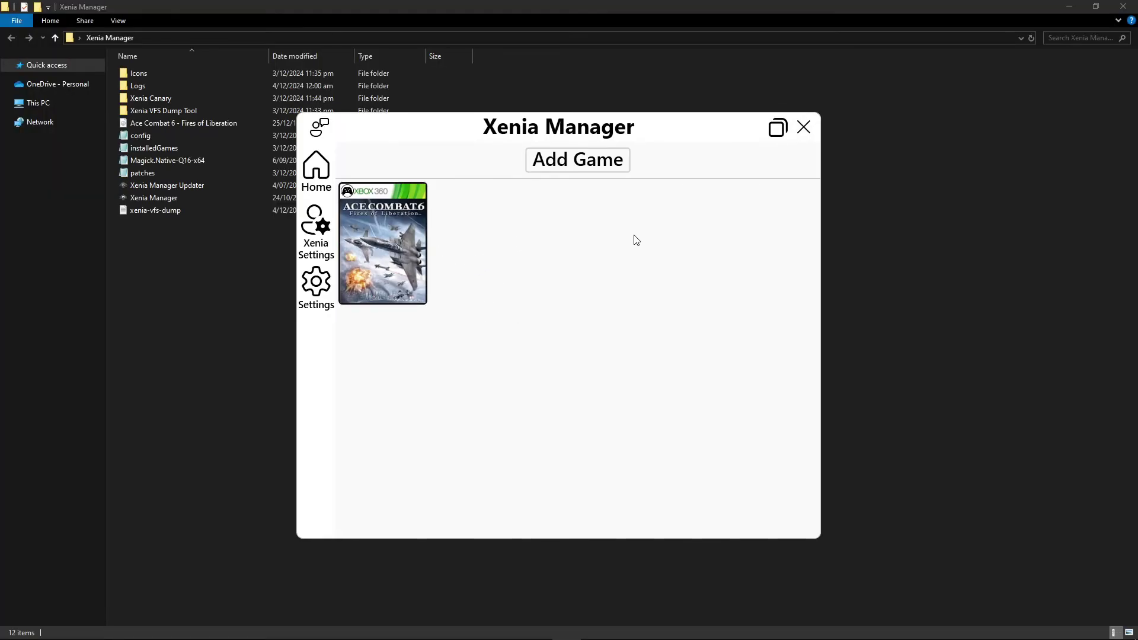
Close Xenia Manager, inspect the Ace Combat 6 folder's three files, then bring Xenia Manager back
{"action": "key", "text": "alt+F4"}
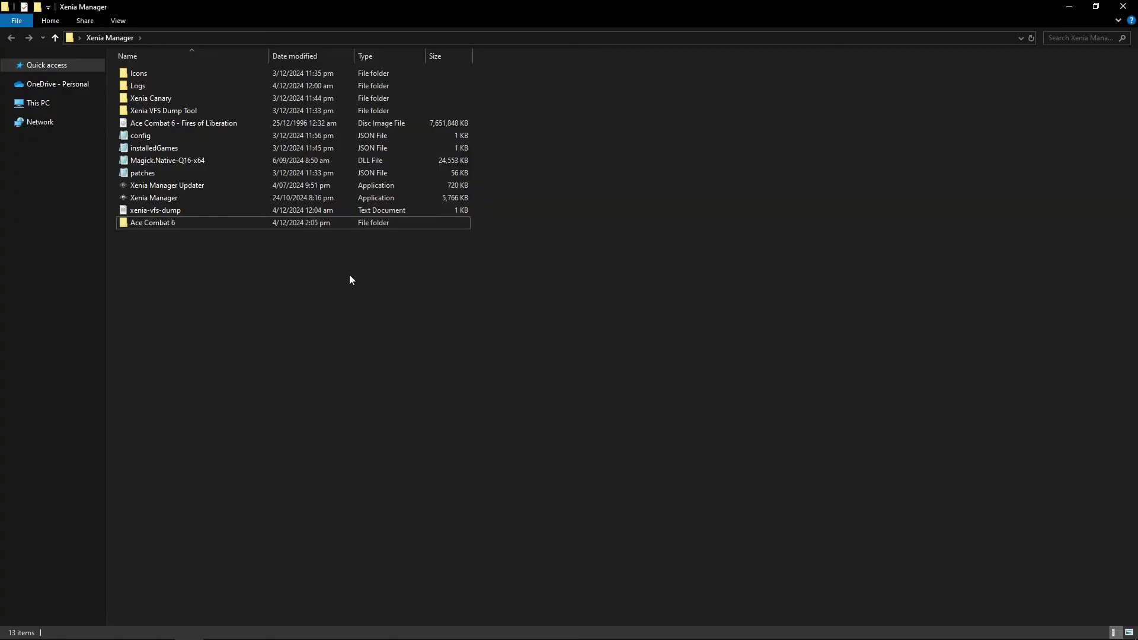
{"action": "double_click", "coordinate": [172, 222]}
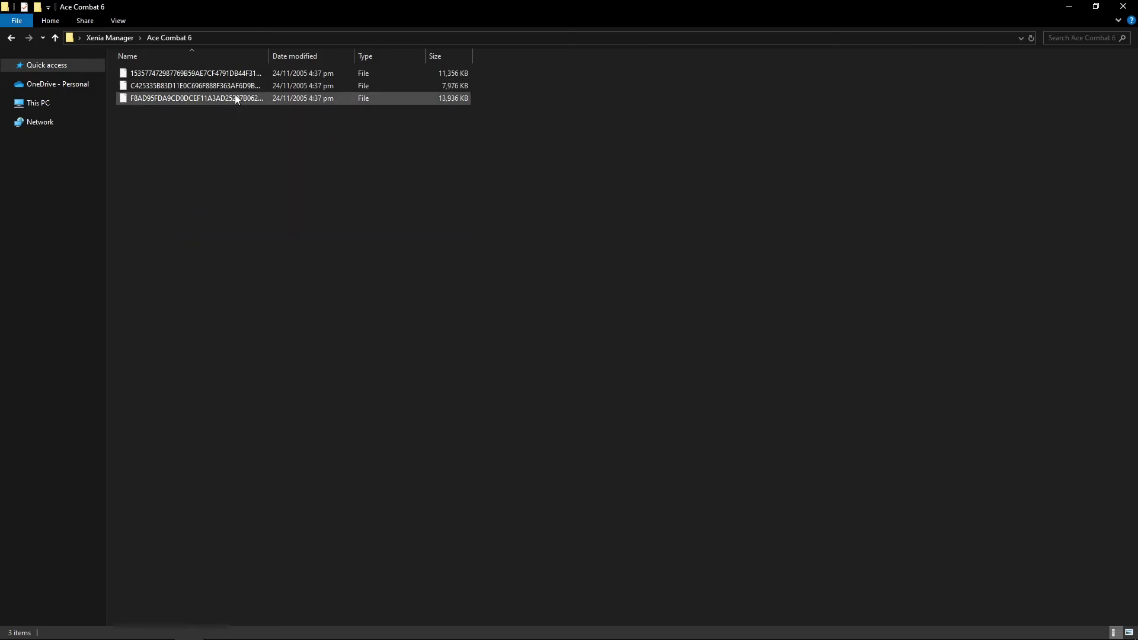
{"action": "left_click", "coordinate": [110, 38]}
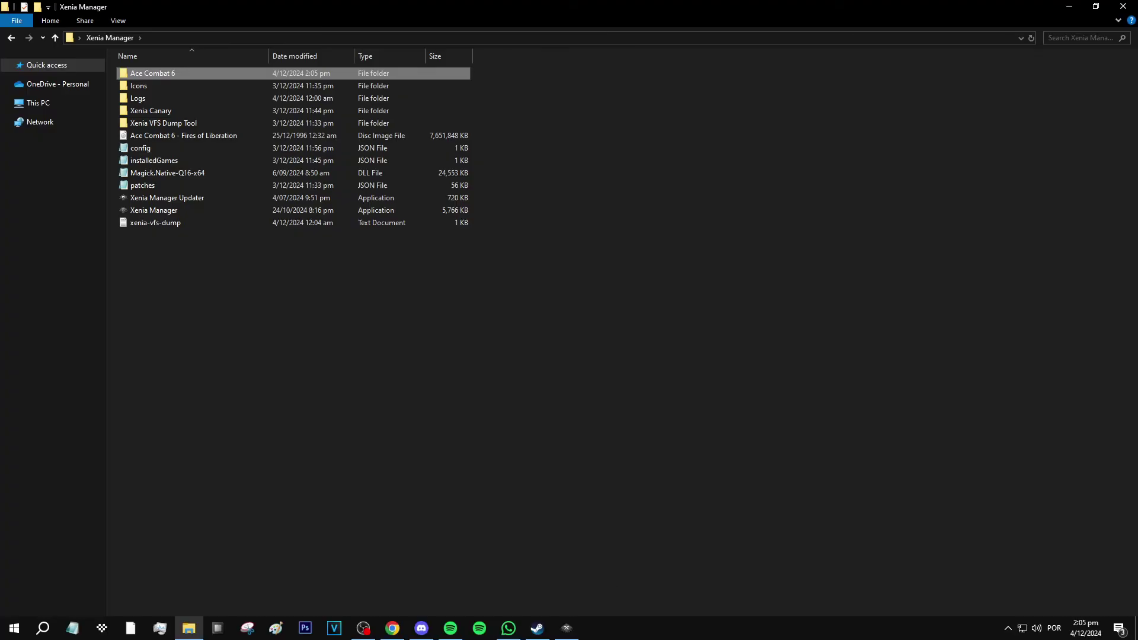
{"action": "left_click", "coordinate": [566, 629]}
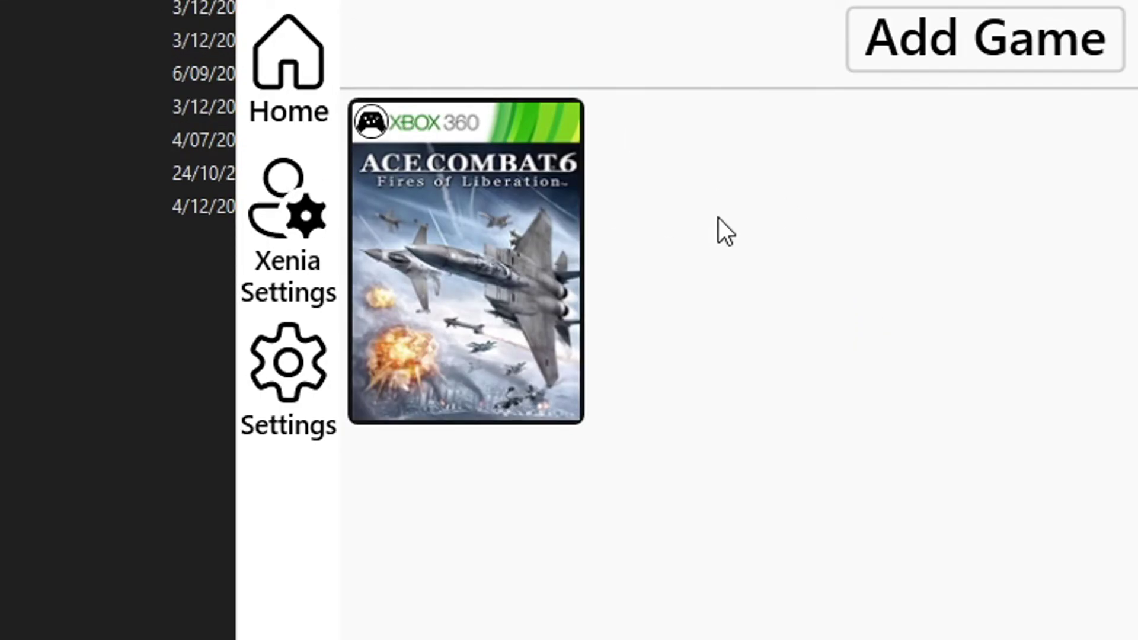
Install the three Ace of Aces Mission 01–03 DLC files from the Ace Combat 6 folder
{"action": "right_click", "coordinate": [481, 220]}
{"action": "mouse_move", "coordinate": [525, 293]}
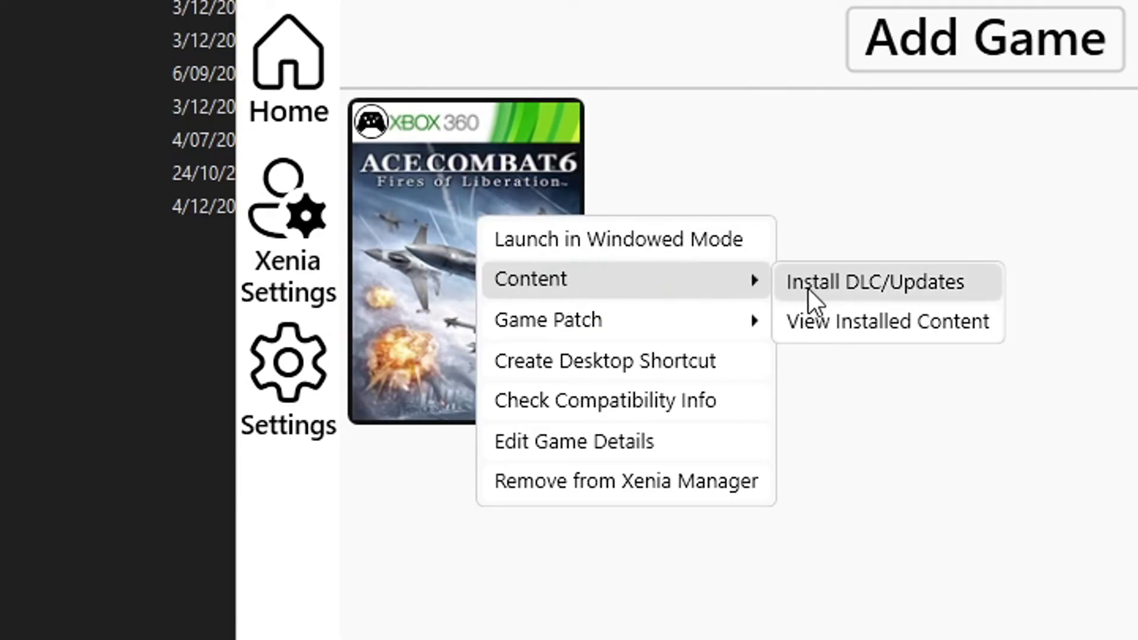
{"action": "left_click", "coordinate": [885, 293]}
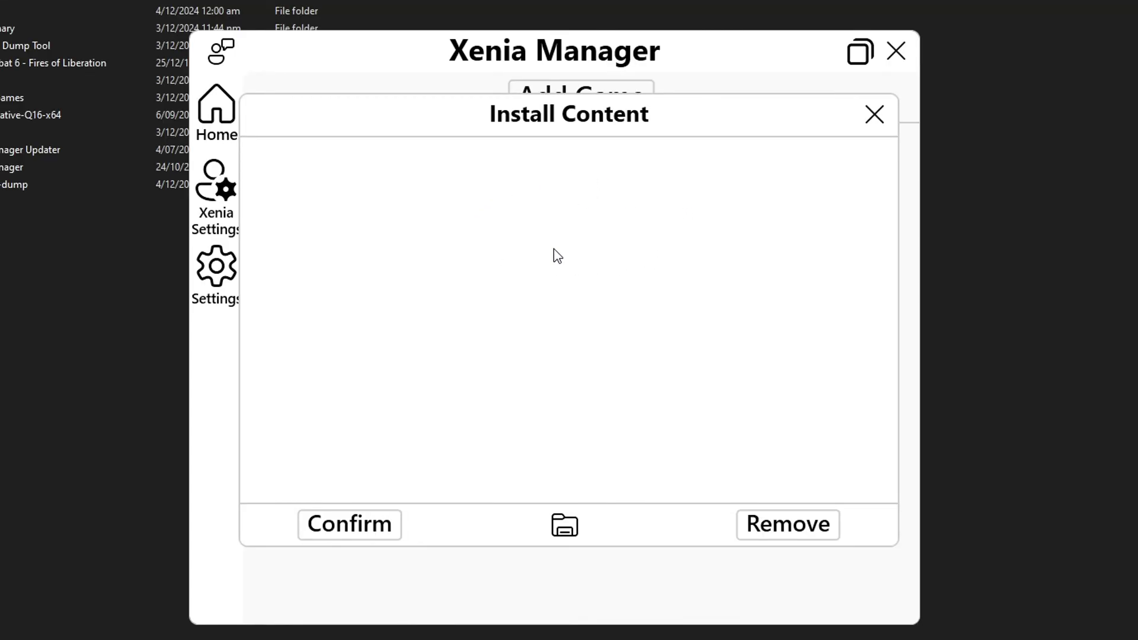
{"action": "left_click", "coordinate": [566, 526]}
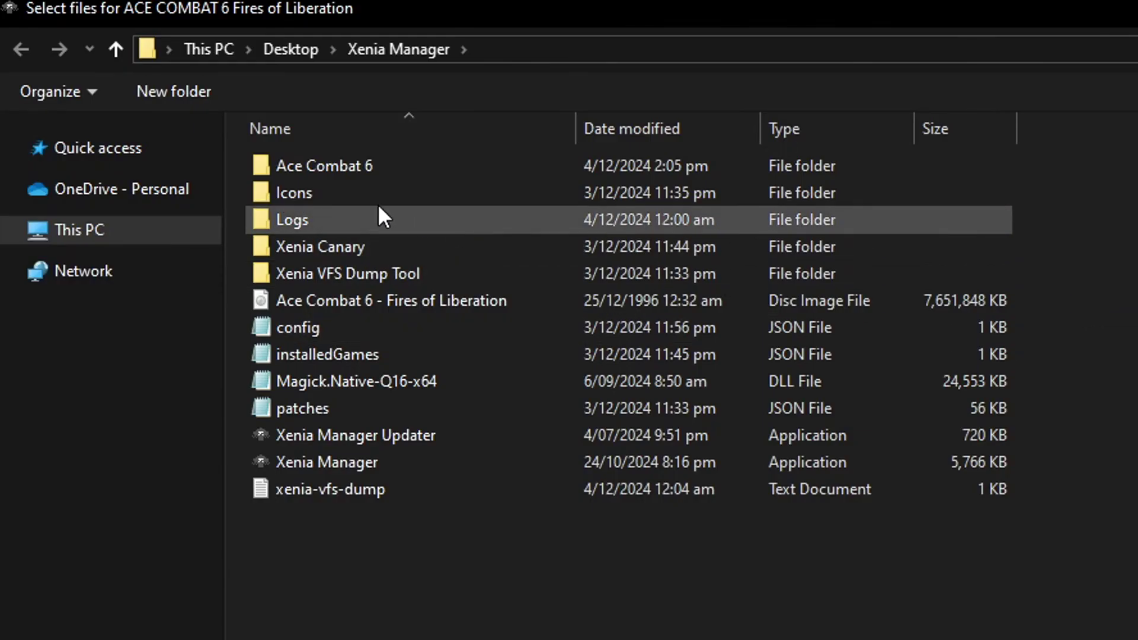
{"action": "double_click", "coordinate": [340, 168]}
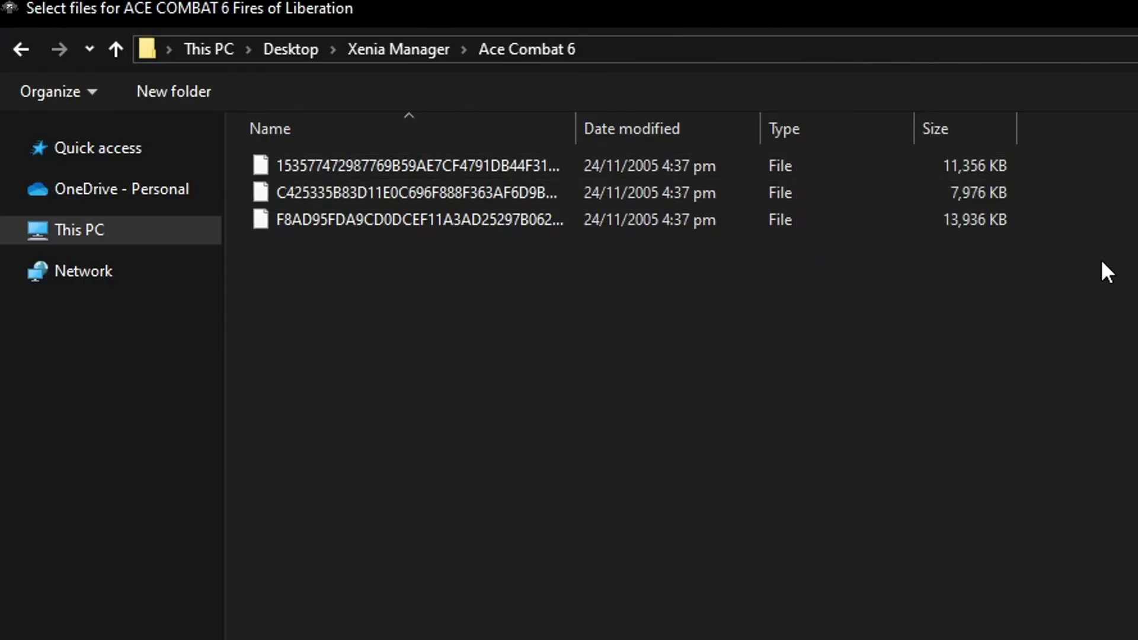
{"action": "left_click_drag", "start_coordinate": [1093, 284], "coordinate": [737, 156]}
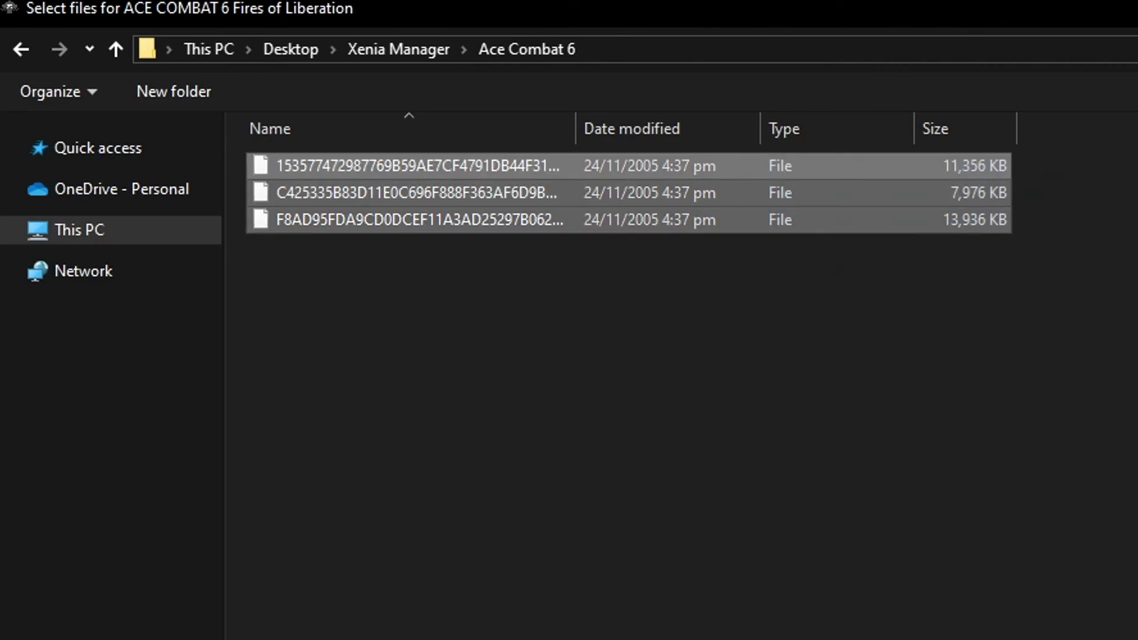
{"action": "left_click", "coordinate": [1036, 625]}
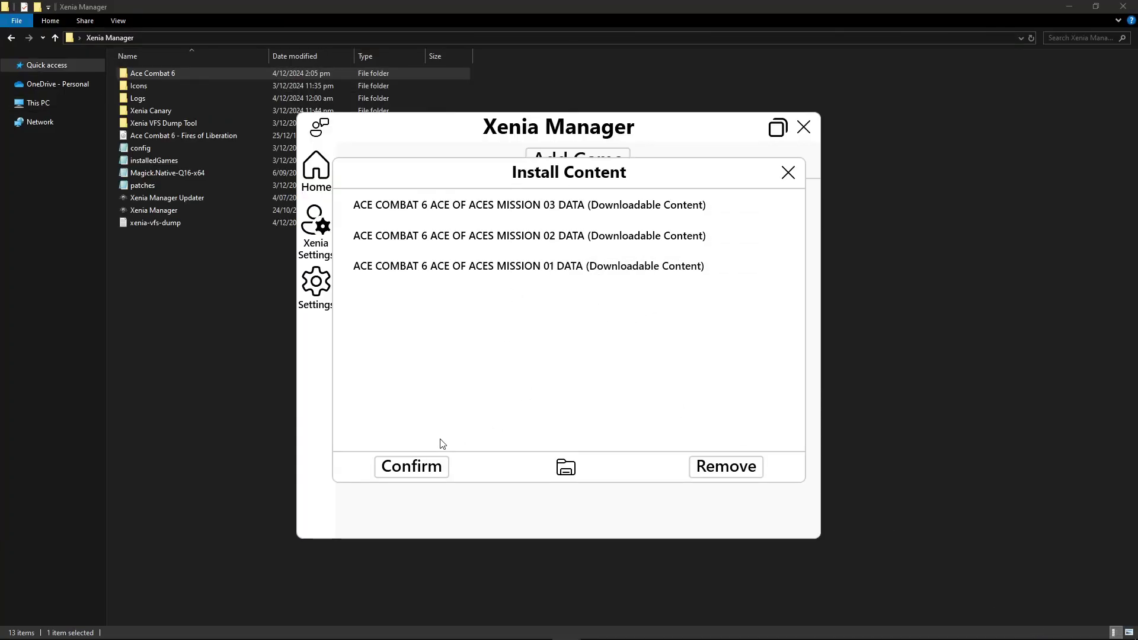
{"action": "left_click", "coordinate": [410, 469]}
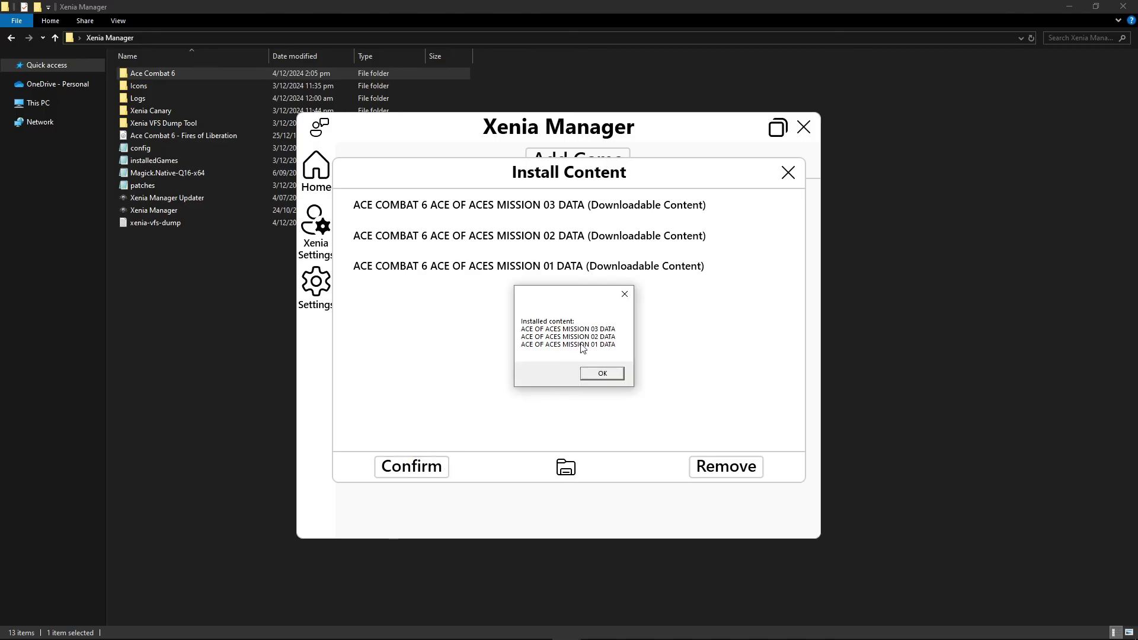
{"action": "left_click", "coordinate": [598, 373]}
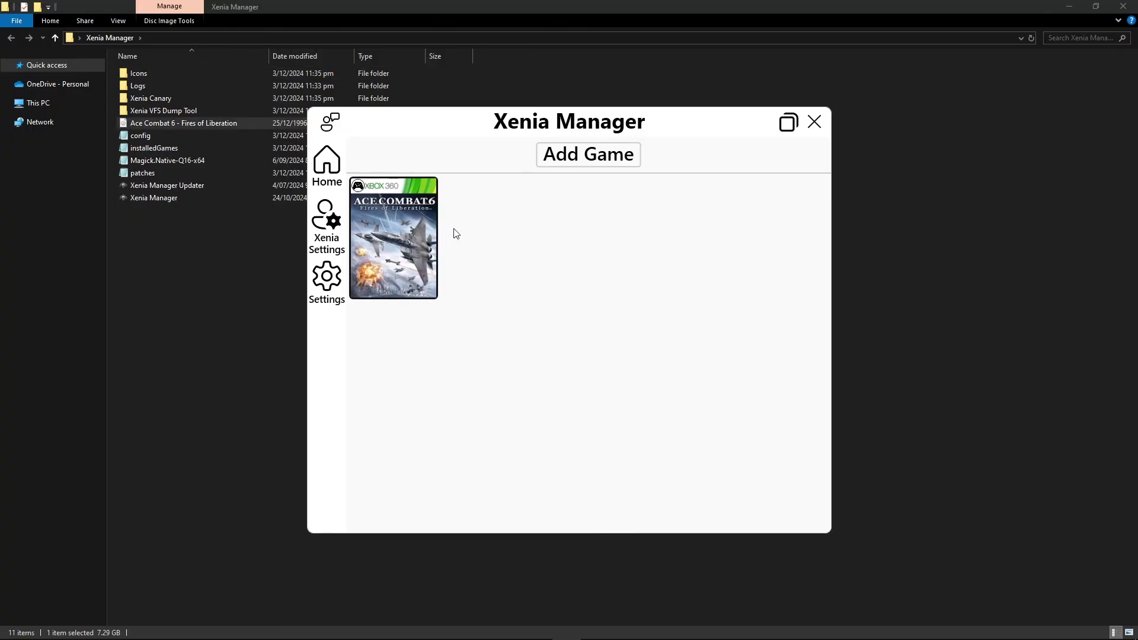
Launch Ace Combat 6 and maximise the Xenia Canary window
{"action": "left_click", "coordinate": [406, 249]}
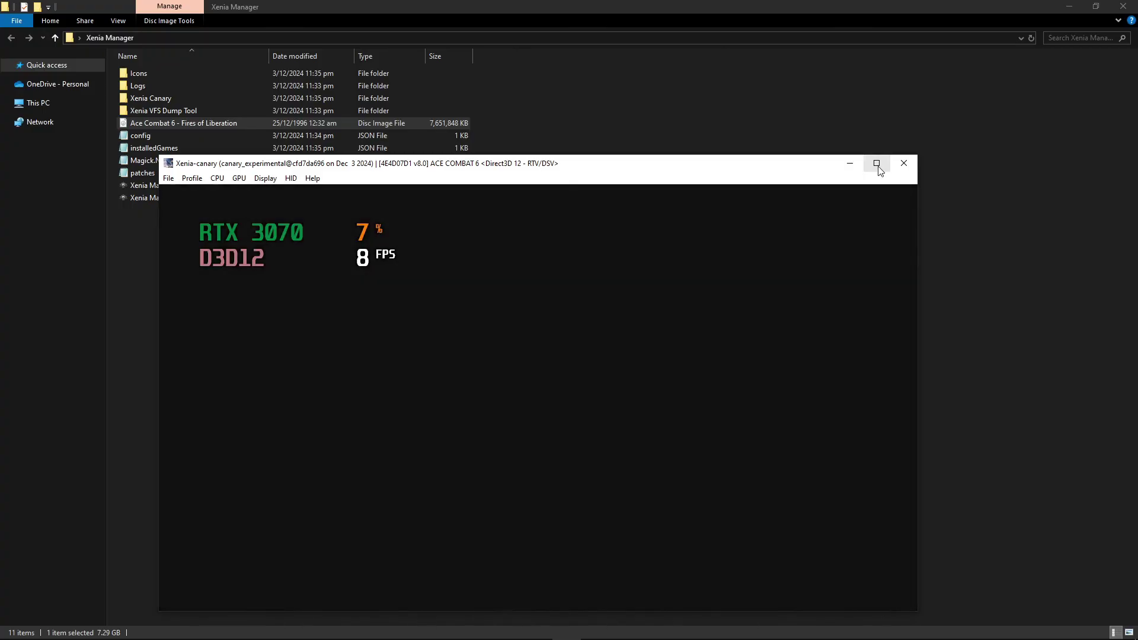
{"action": "left_click", "coordinate": [877, 163]}
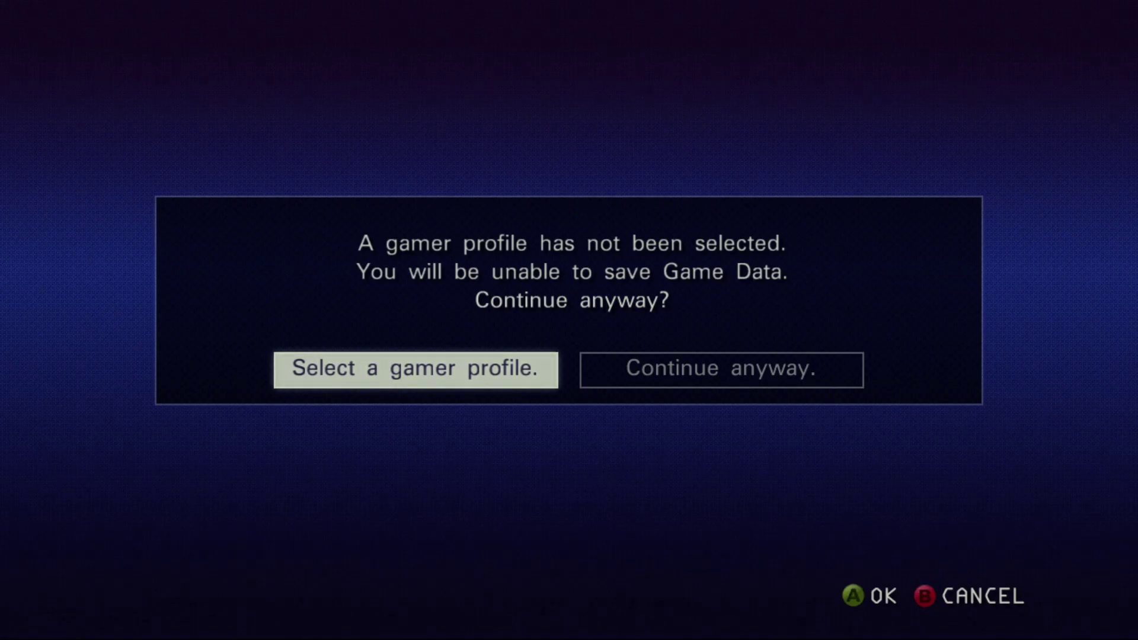
Create a new gamer profile with a chosen gamertag and sign it into slot 1
{"action": "key", "text": "Return"}
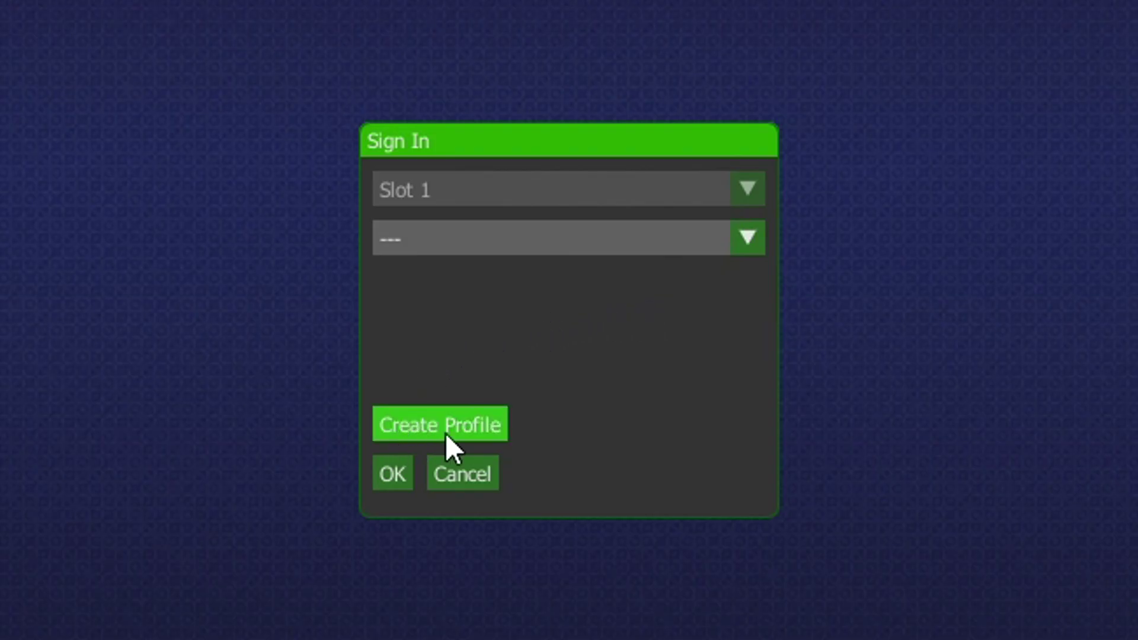
{"action": "left_click", "coordinate": [482, 428]}
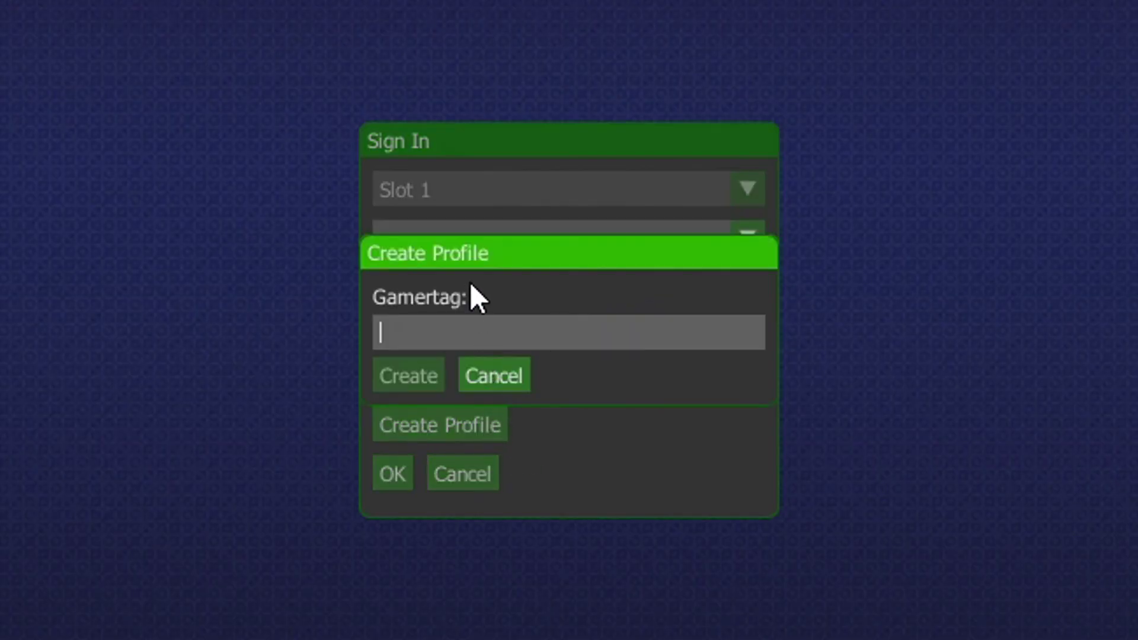
{"action": "type", "text": "DinoCris"}
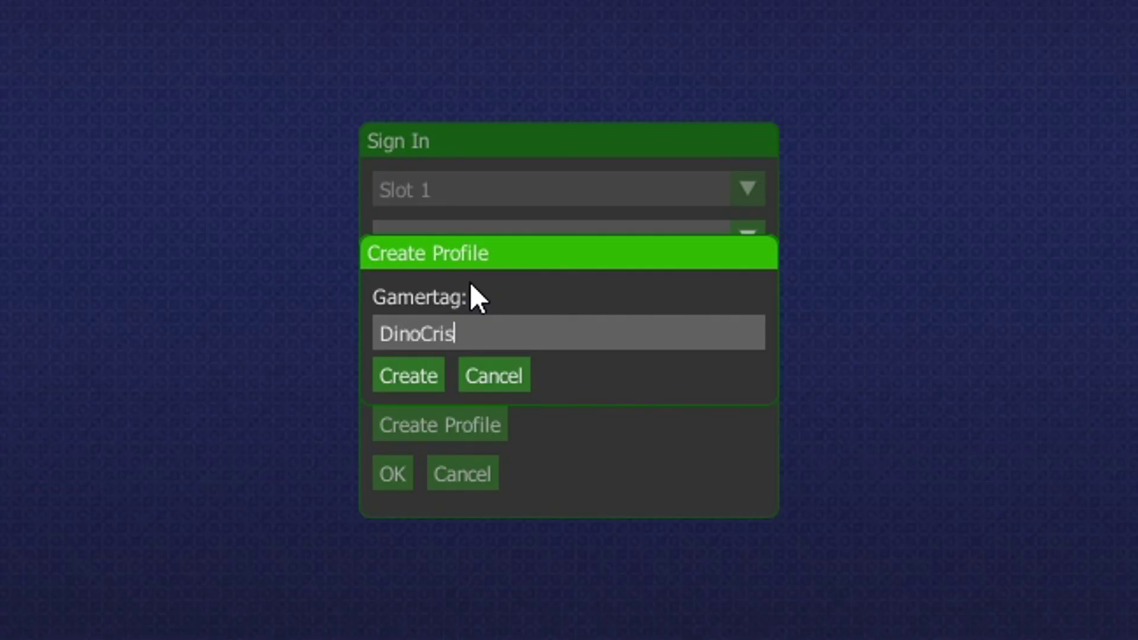
{"action": "type", "text": "isRemak"}
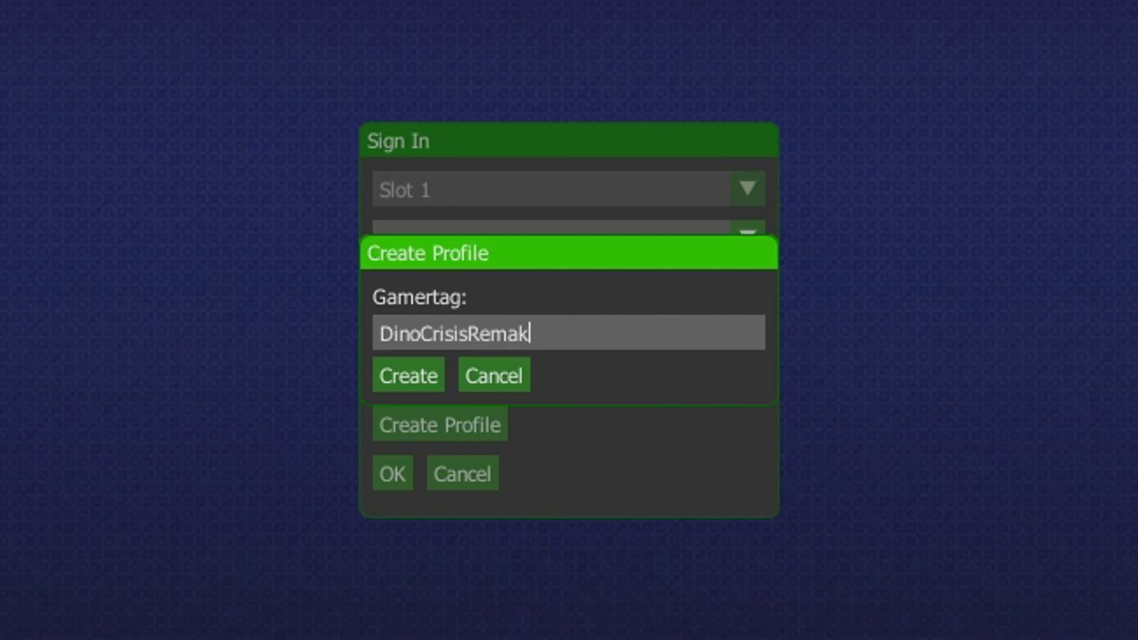
{"action": "left_click", "coordinate": [412, 381]}
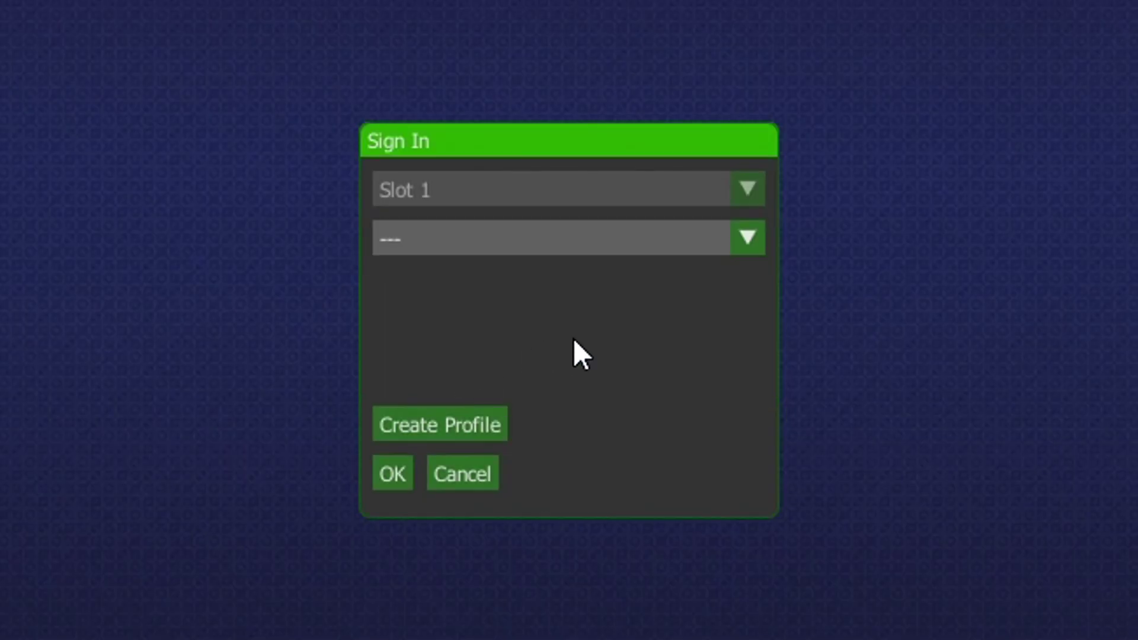
{"action": "left_click", "coordinate": [418, 244]}
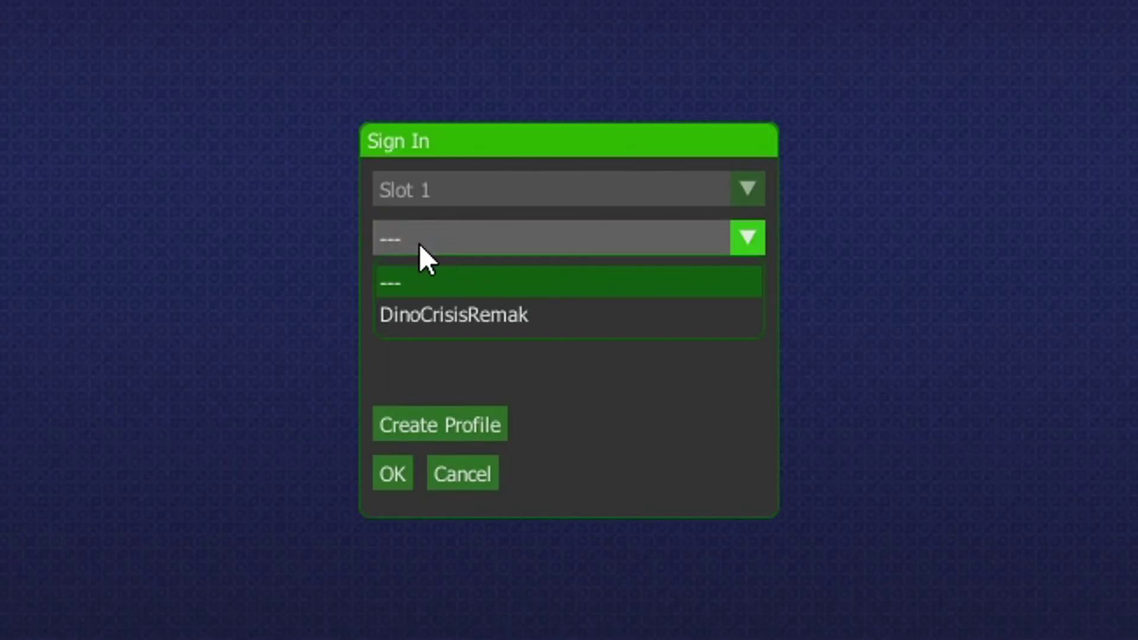
{"action": "left_click", "coordinate": [456, 314]}
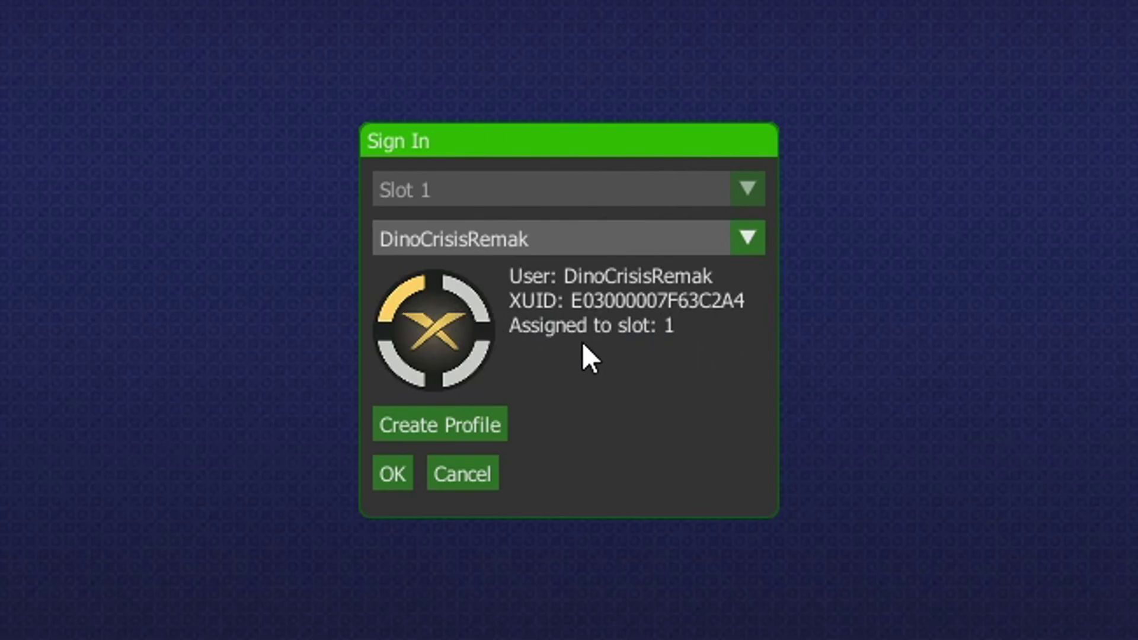
{"action": "left_click", "coordinate": [393, 474]}
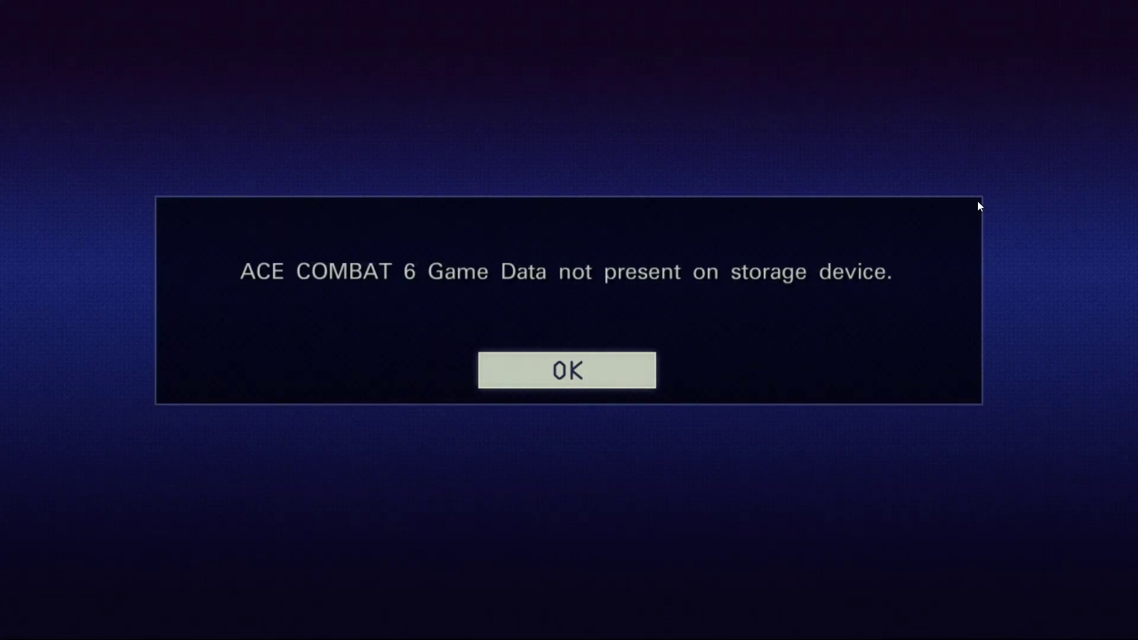
Dismiss the Game Data not present notice with OK
{"action": "key", "text": "Return"}
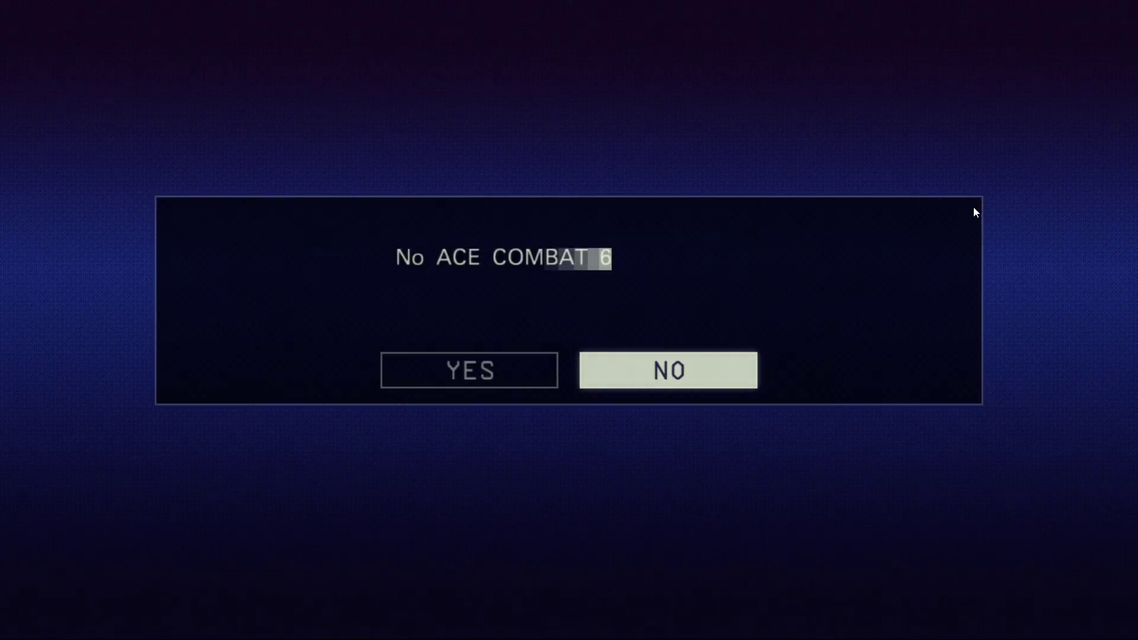